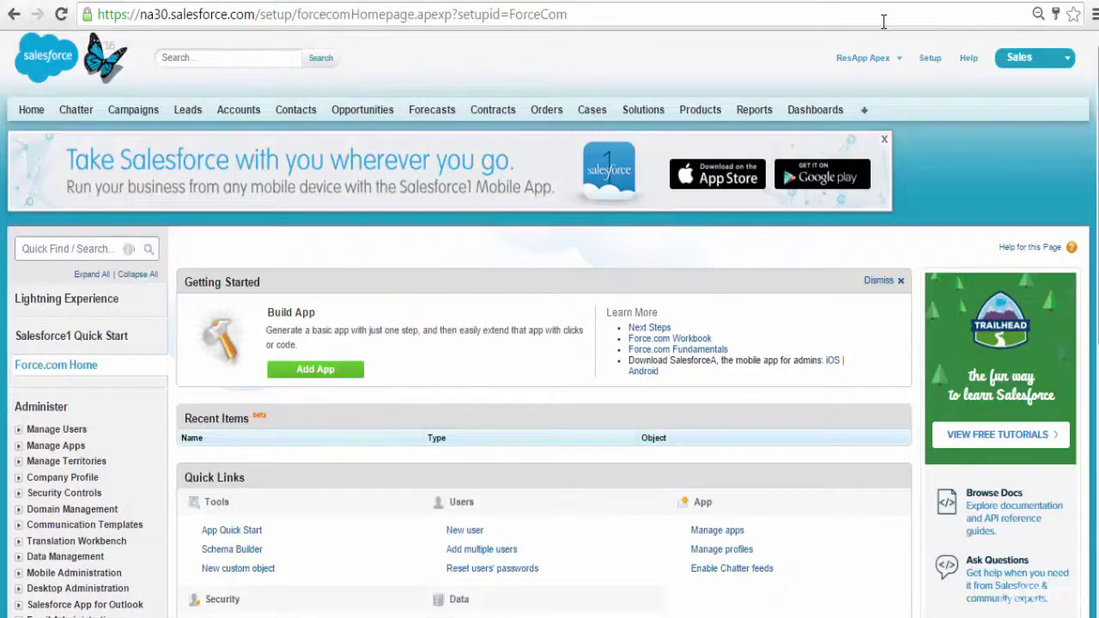
# - Find the Objects page in Setup and start a new custom object
pyautogui.click(931, 60)
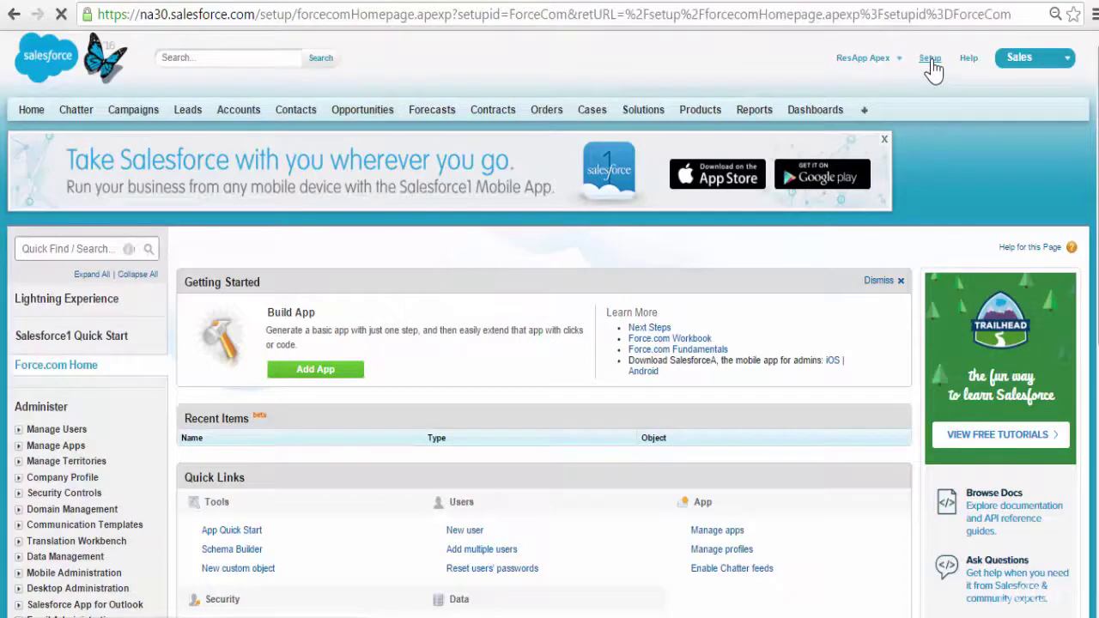
pyautogui.click(73, 246)
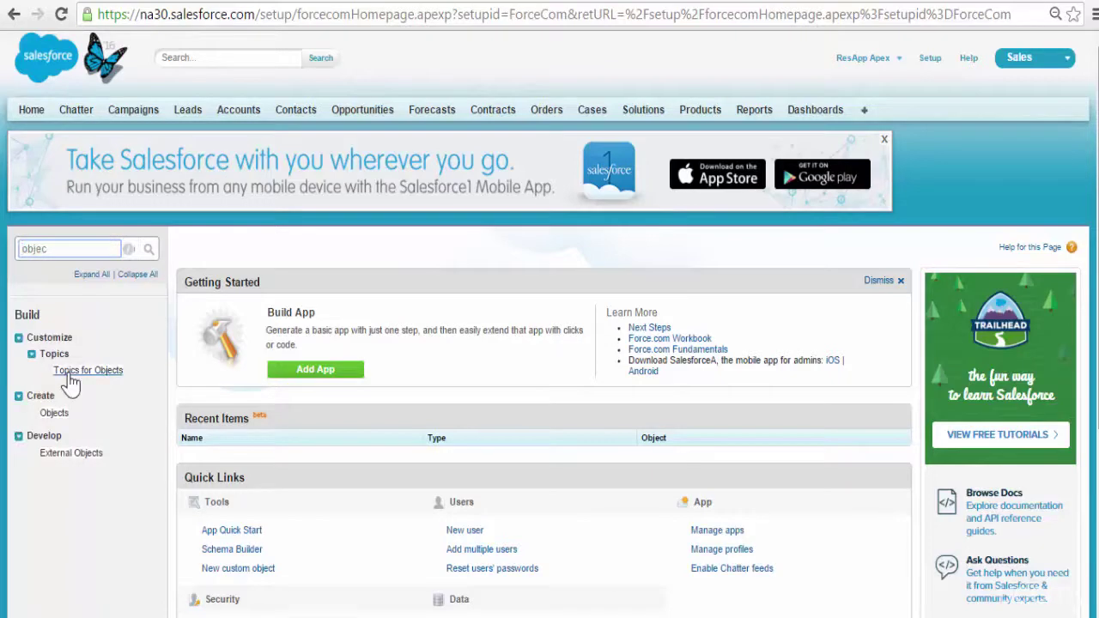
pyautogui.click(63, 413)
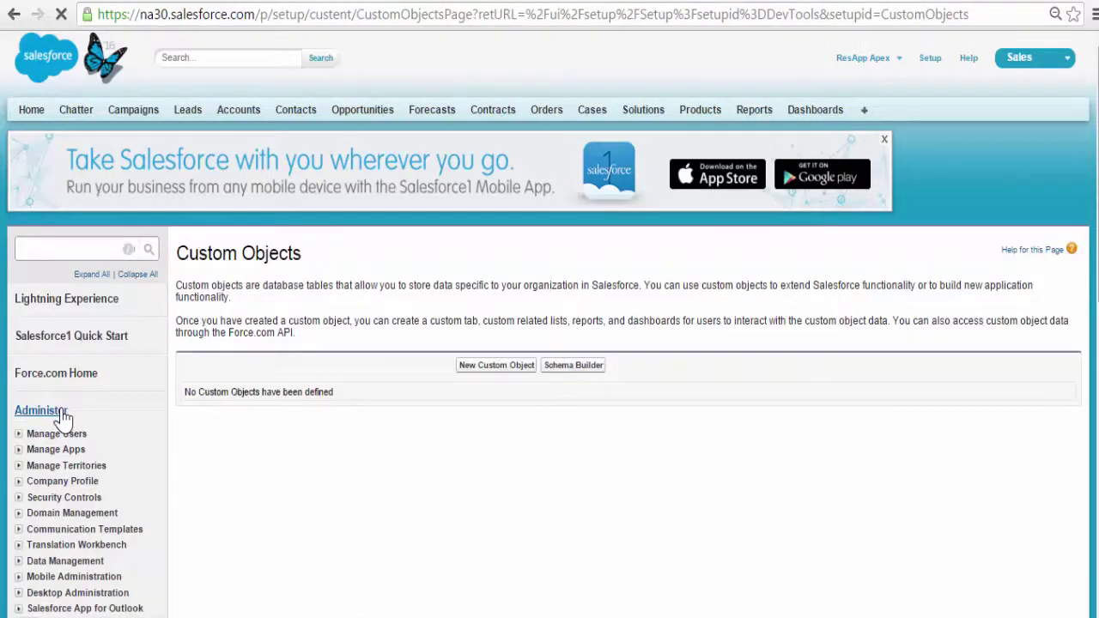
pyautogui.click(479, 371)
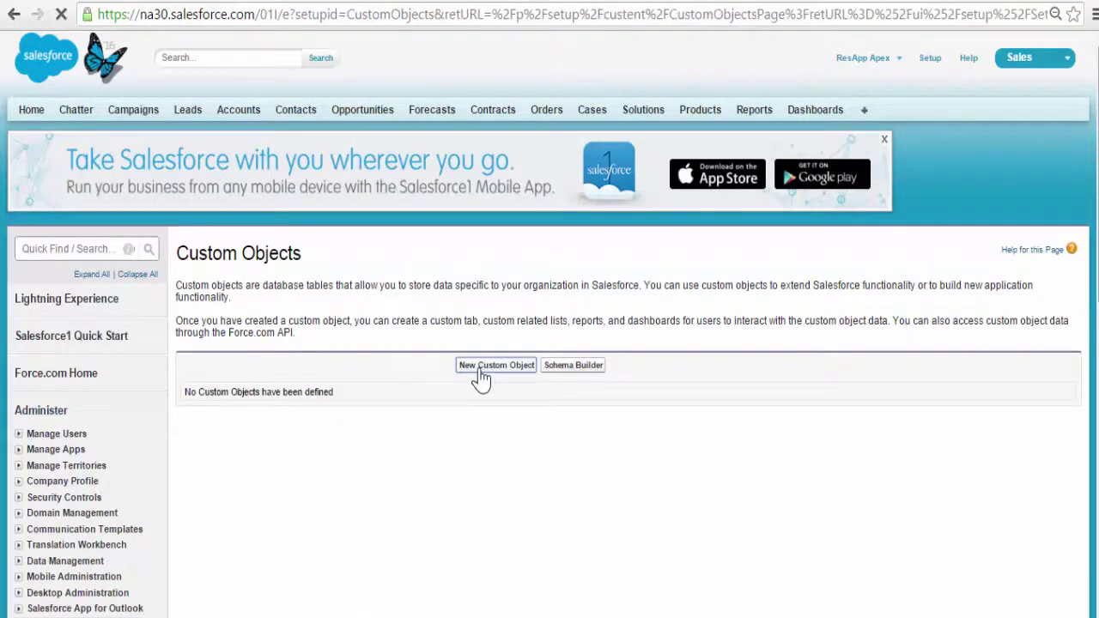
# - Give the custom object the label Session and the plural label Sessions
pyautogui.click(407, 390)
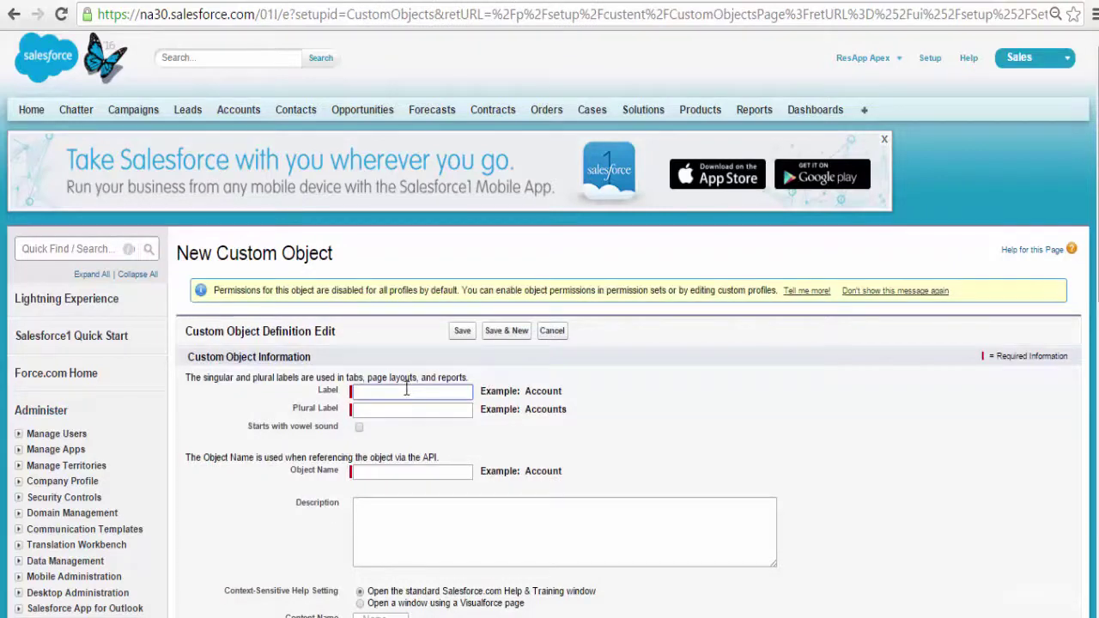
pyautogui.write('Session')
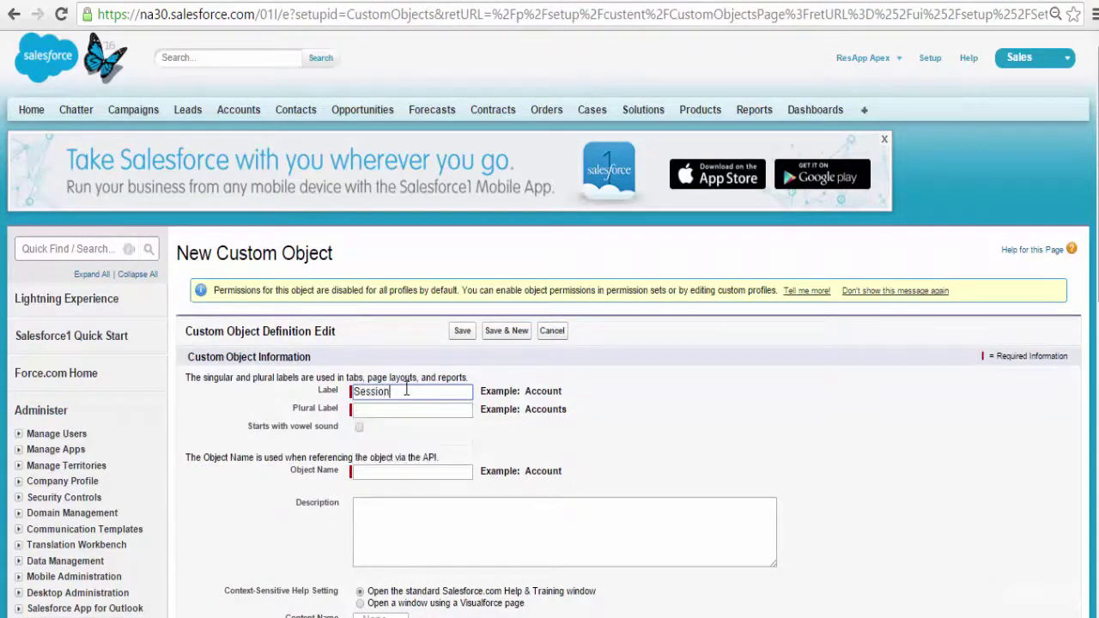
pyautogui.press('Tab')
pyautogui.write('Ses')
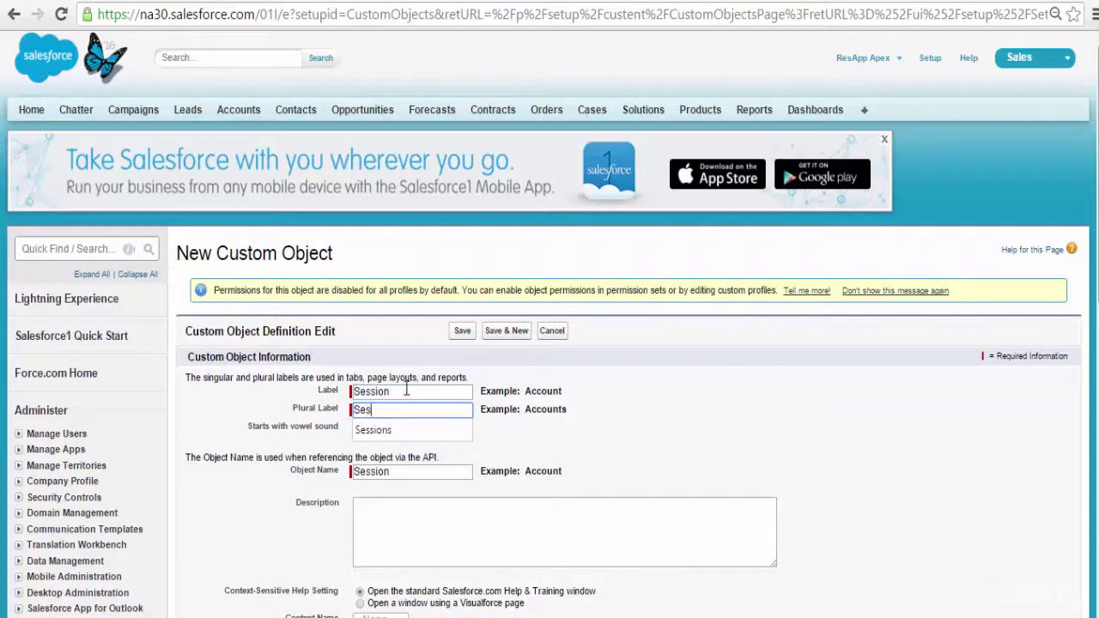
pyautogui.write('sions')
pyautogui.press('Tab')
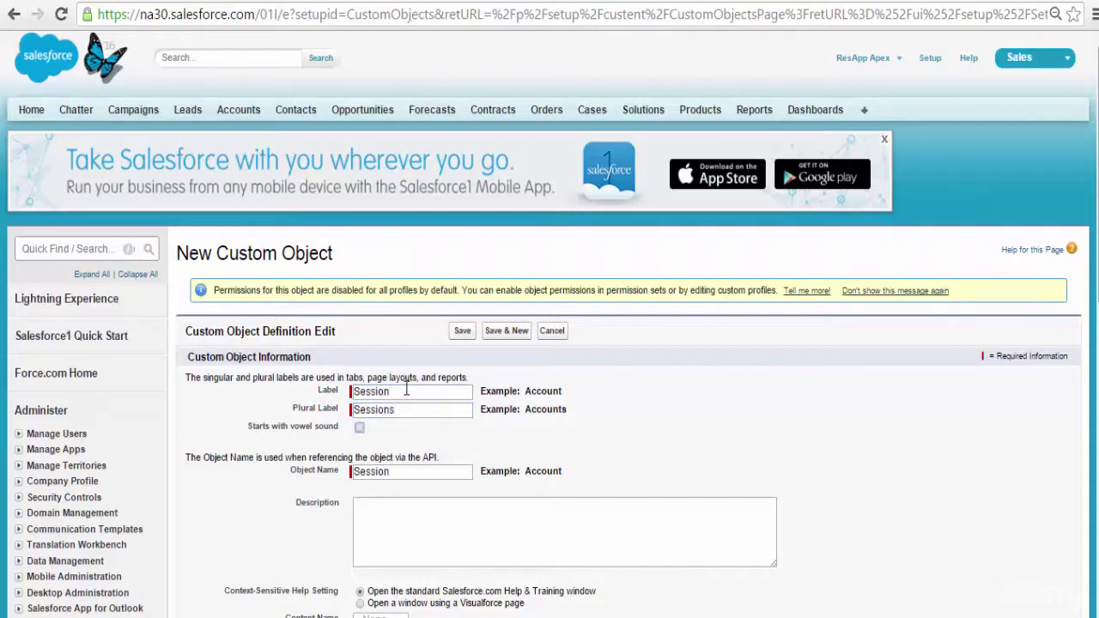
# - Enable reports, activities, field history tracking and Chatter groups for the Session object, and save it
pyautogui.scroll(-2, 811, 304)
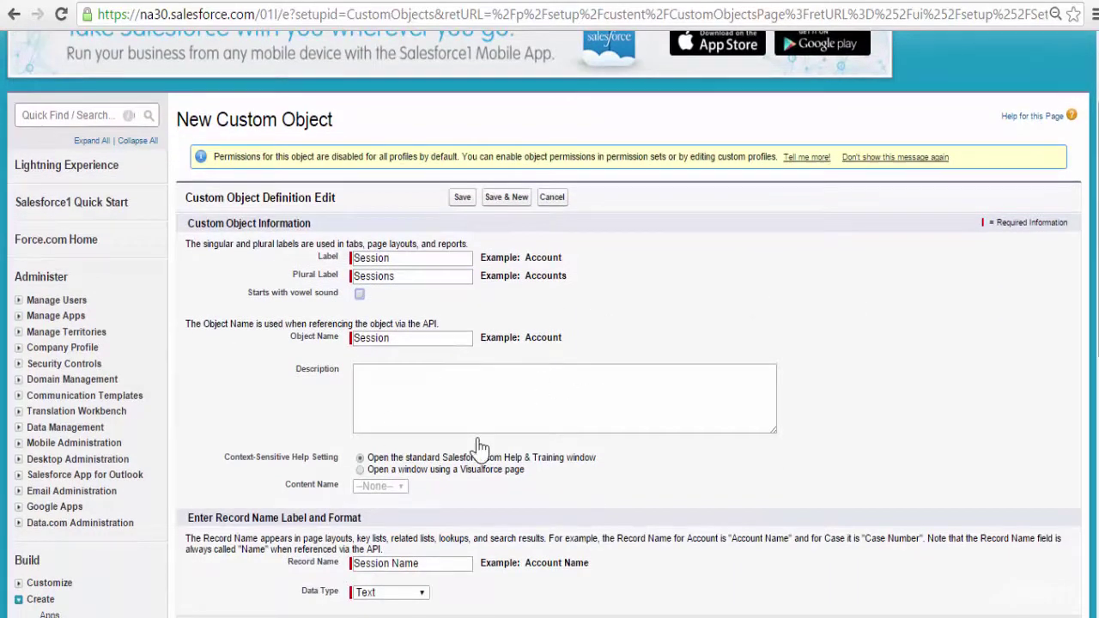
pyautogui.scroll(-2, 480, 447)
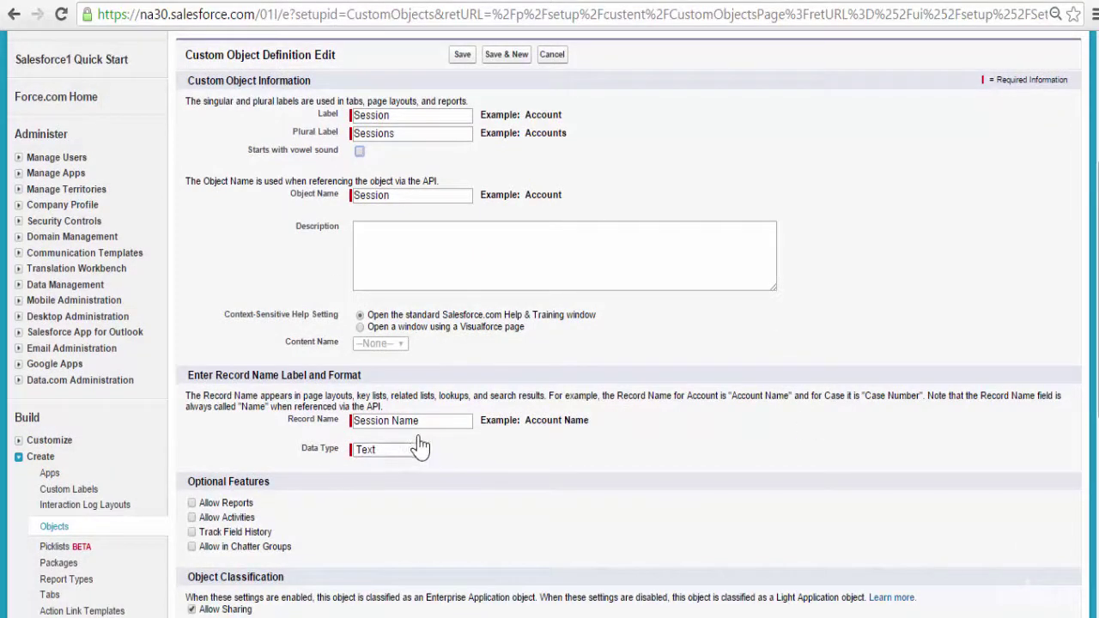
pyautogui.scroll(-3, 414, 455)
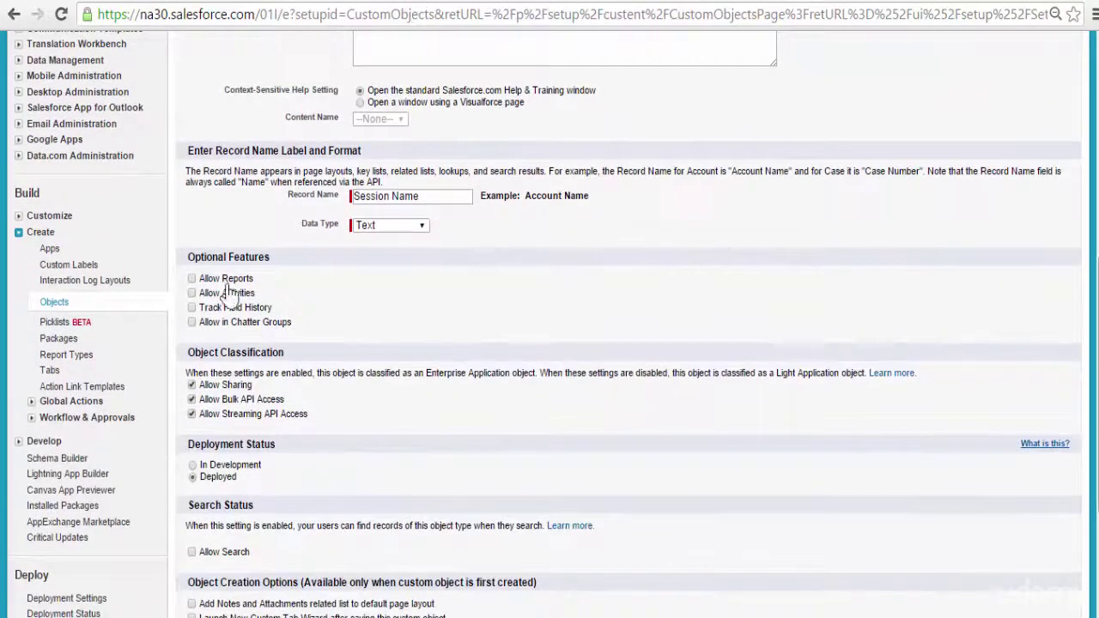
pyautogui.click(191, 279)
pyautogui.click(191, 307)
pyautogui.click(191, 322)
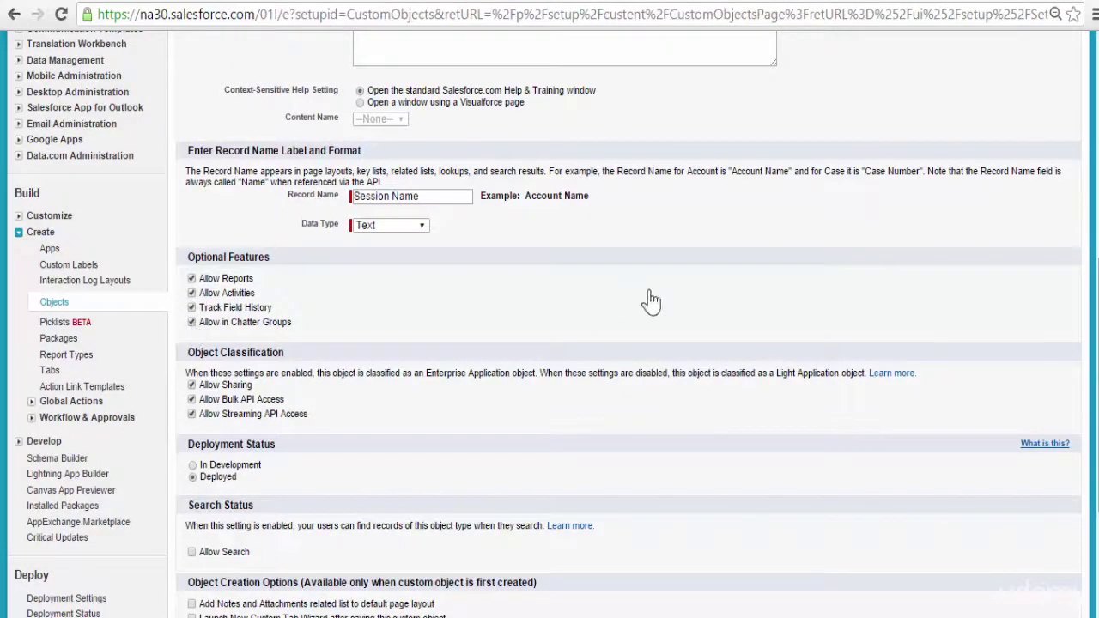
pyautogui.scroll(-3, 615, 371)
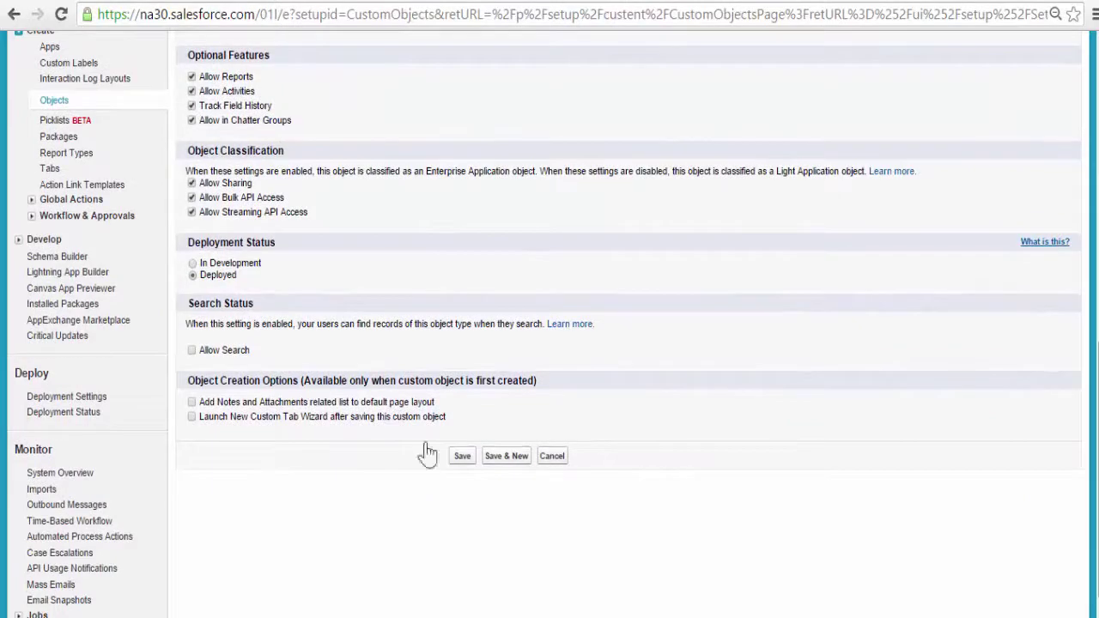
pyautogui.click(464, 457)
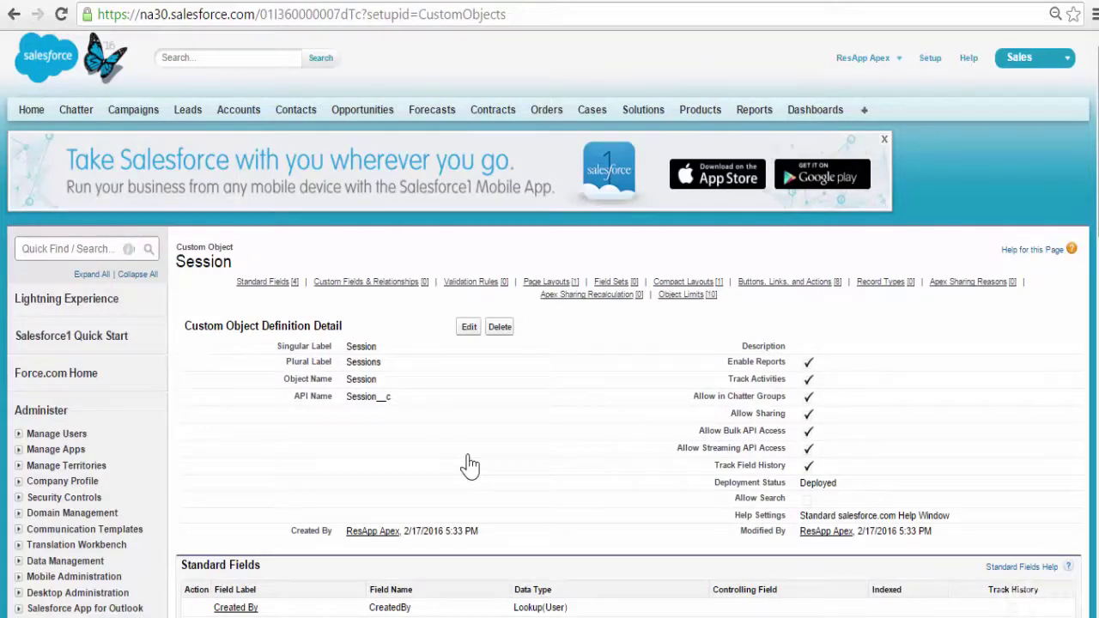
# - Start a new custom field on the Session object with the Date/Time data type
pyautogui.scroll(-4, 580, 337)
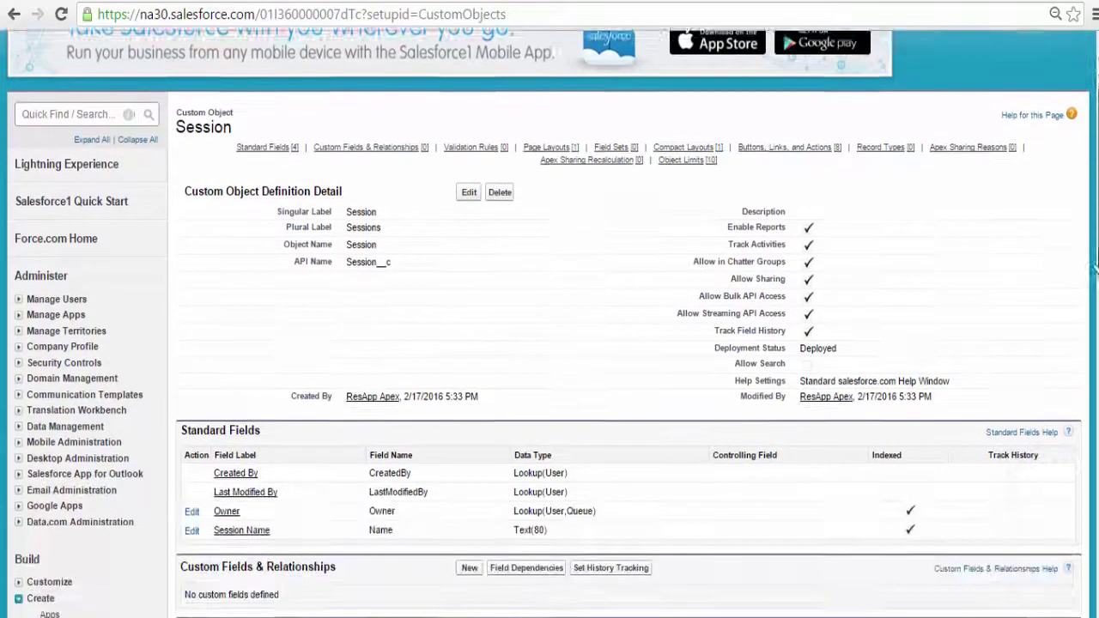
pyautogui.click(470, 344)
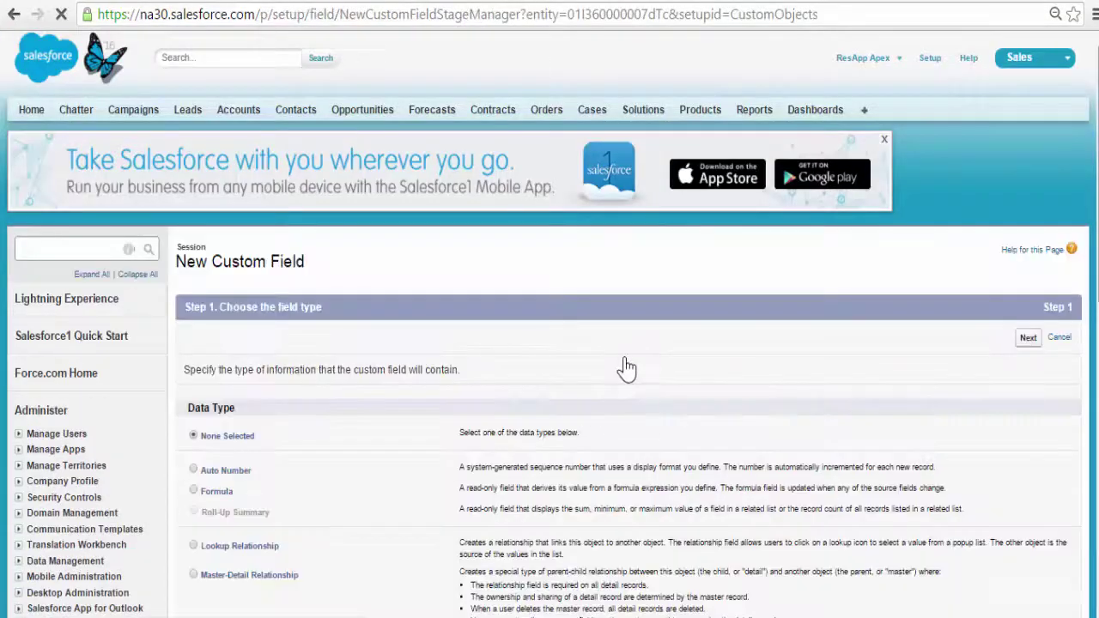
pyautogui.scroll(-2, 895, 290)
pyautogui.scroll(-3, 294, 371)
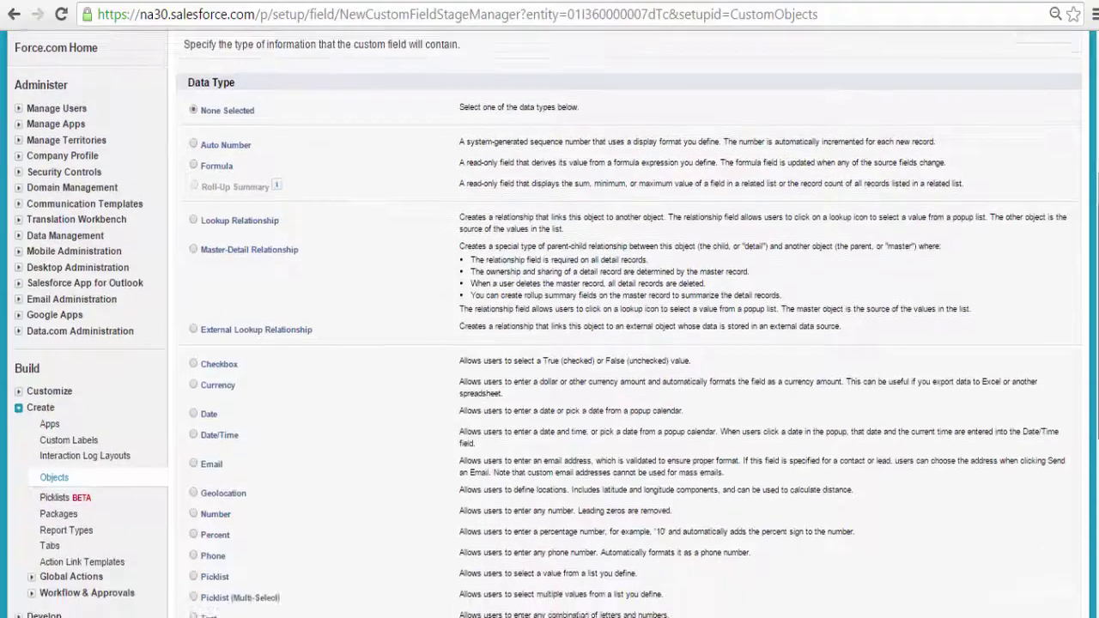
pyautogui.click(194, 402)
pyautogui.scroll(-4, 1091, 385)
pyautogui.click(1029, 432)
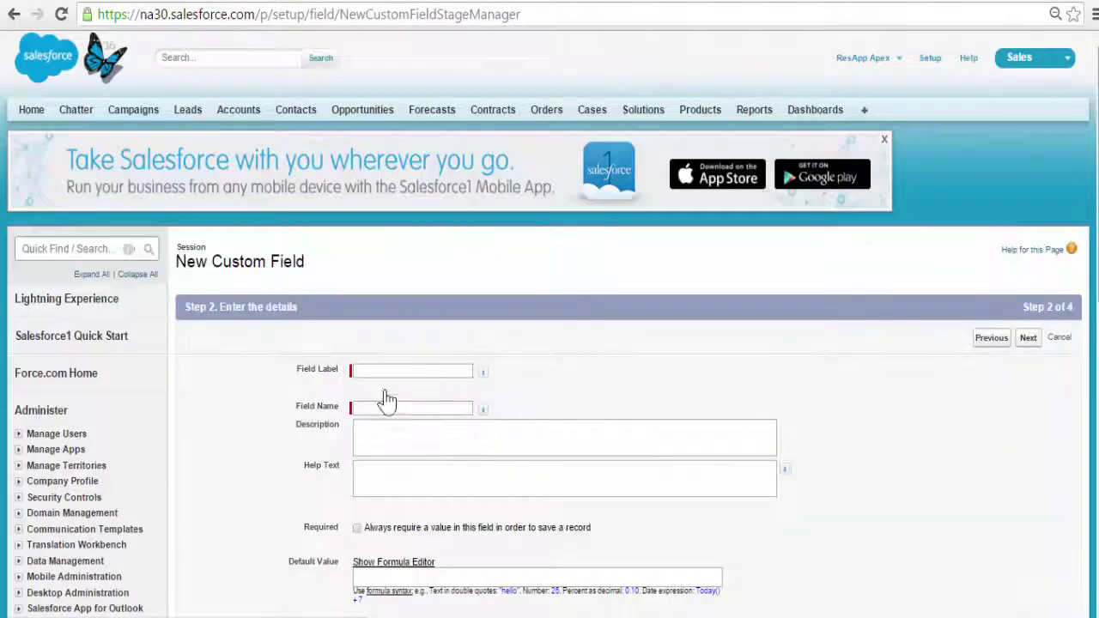
# - Label the Date/Time field Session Date, accept the security and layout defaults, and save it while starting another field
pyautogui.click(407, 371)
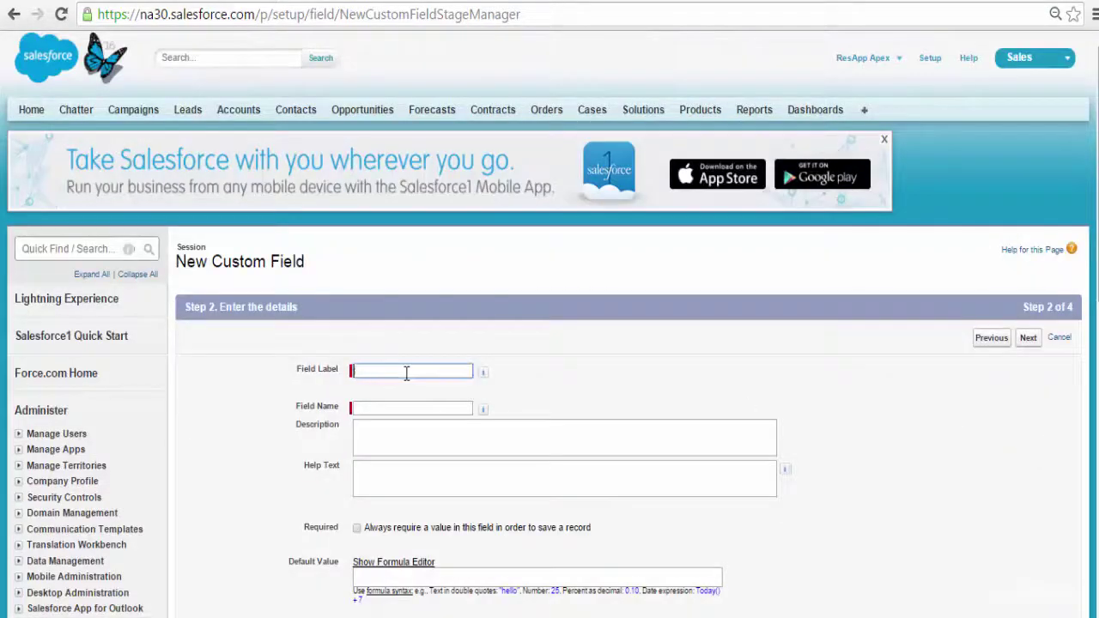
pyautogui.write('Session Date')
pyautogui.press('Tab')
pyautogui.scroll(-3, 953, 274)
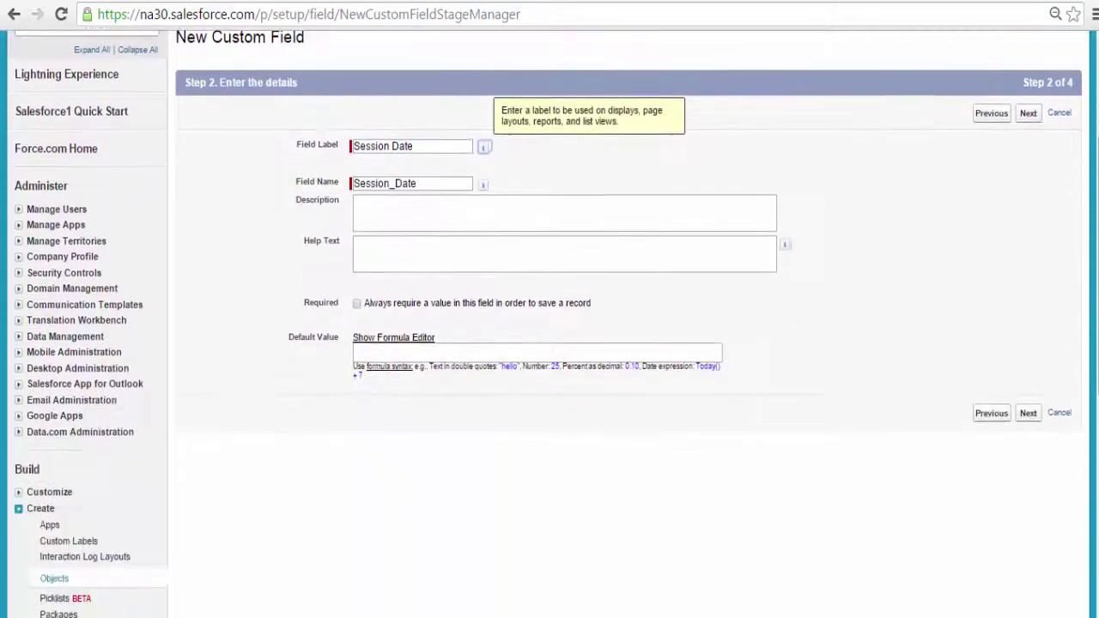
pyautogui.click(1028, 403)
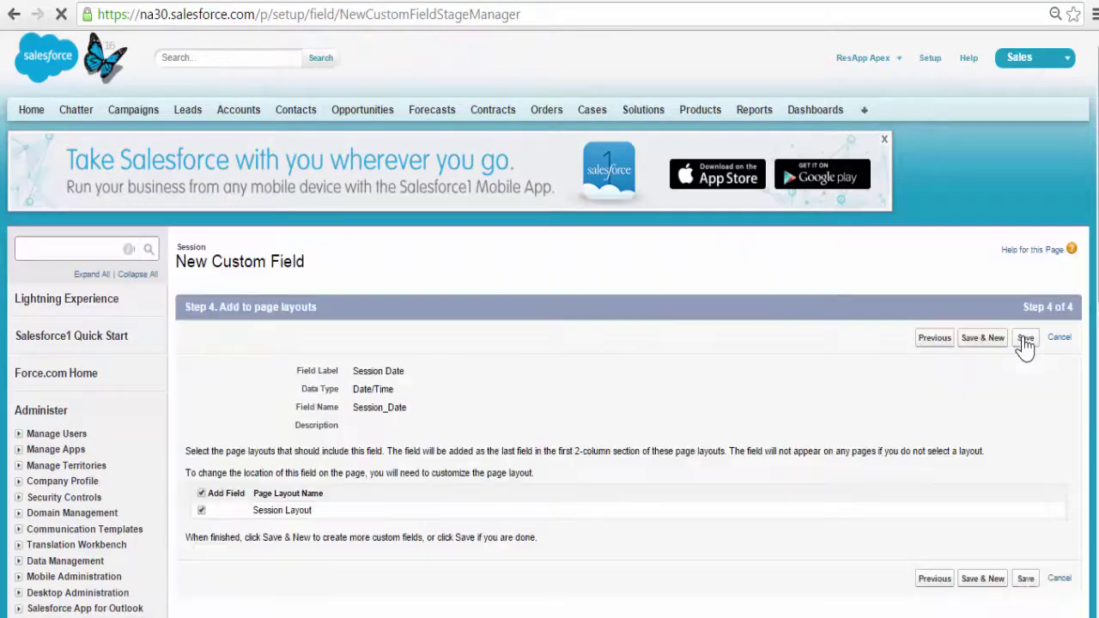
pyautogui.click(992, 581)
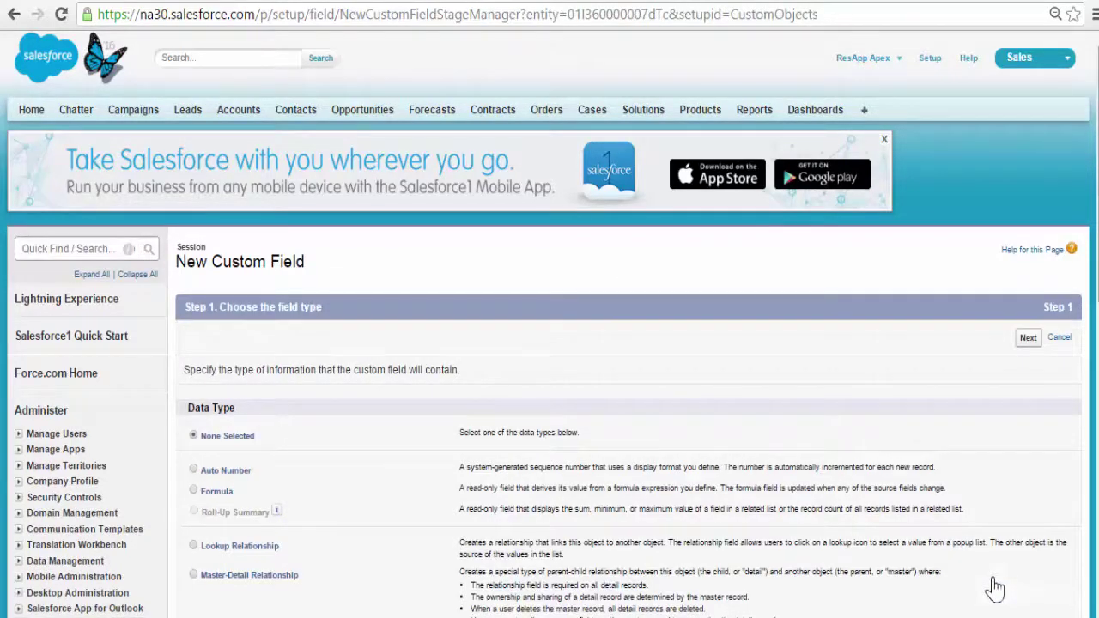
pyautogui.scroll(-5, 550, 323)
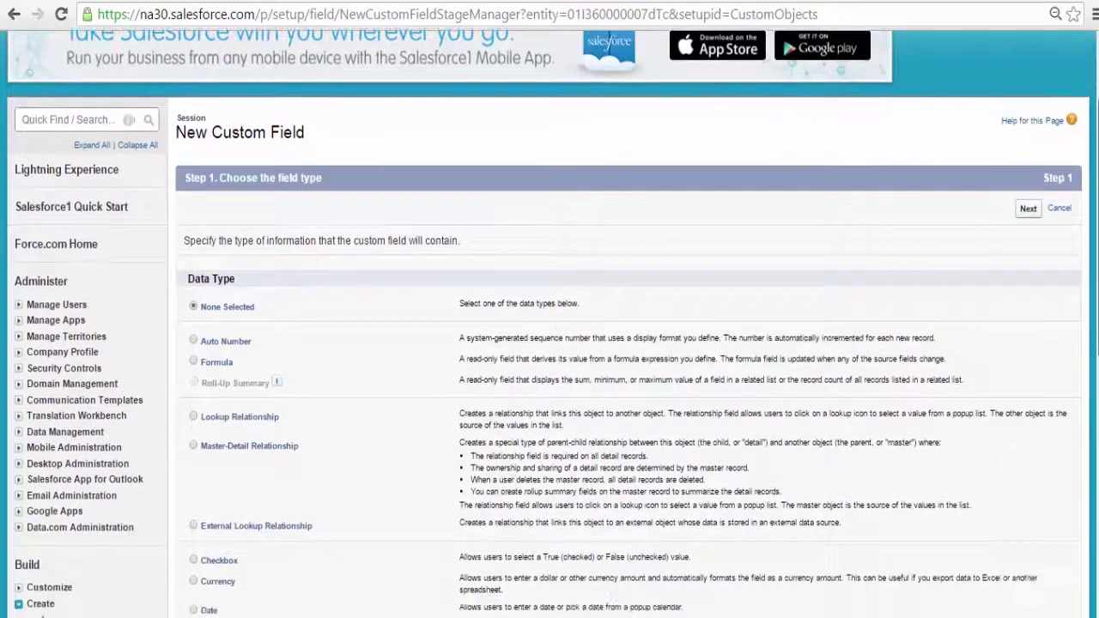
pyautogui.scroll(-2, 532, 425)
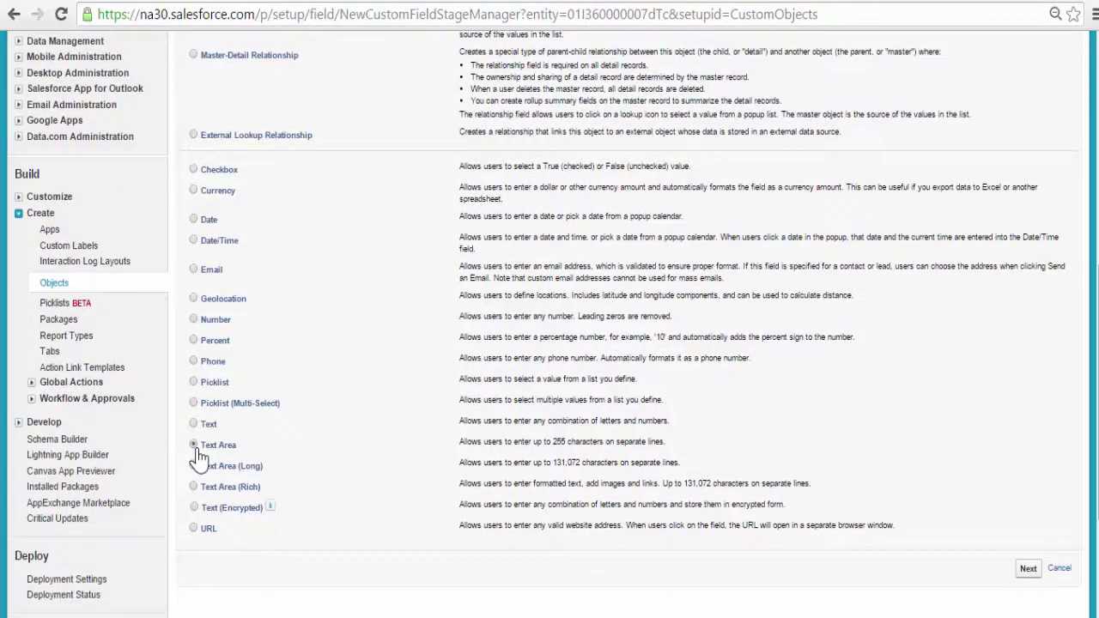
pyautogui.click(1027, 570)
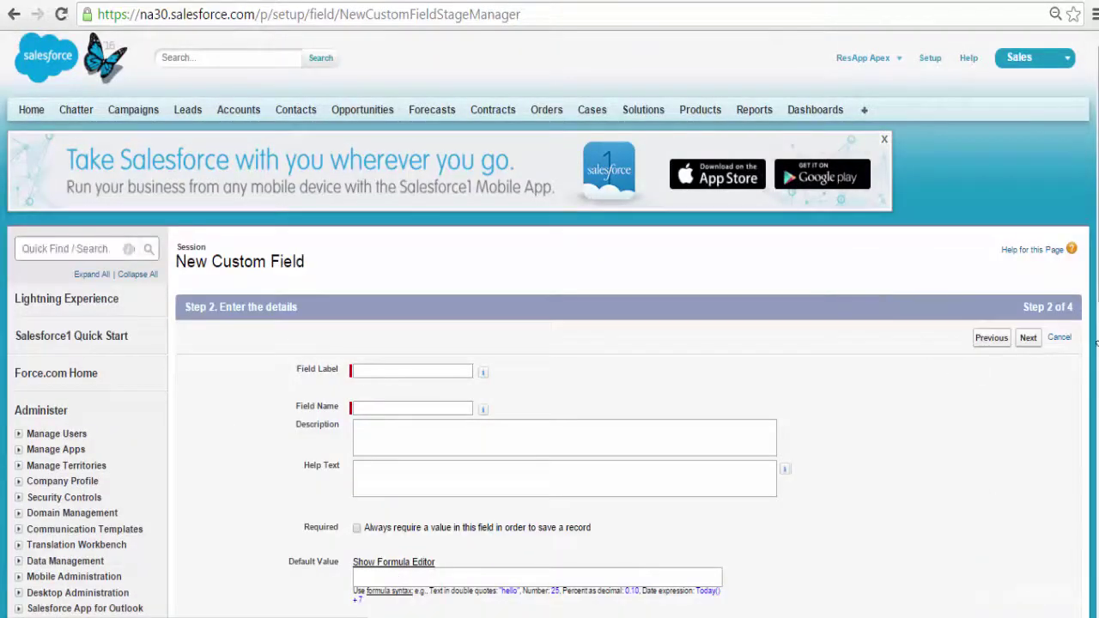
pyautogui.scroll(-3, 549, 343)
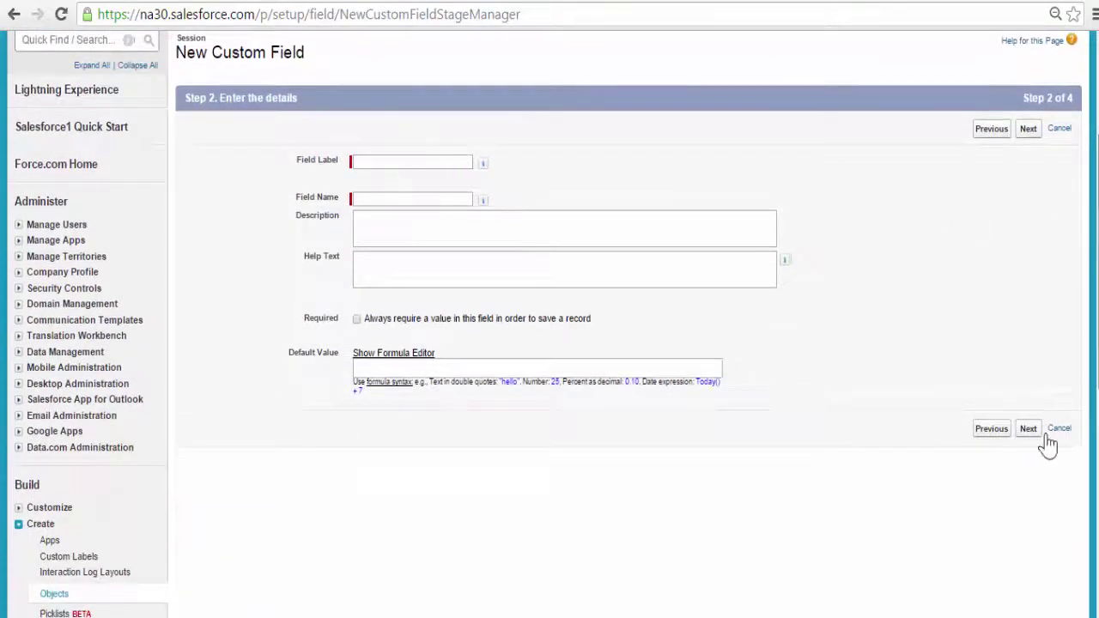
pyautogui.click(992, 429)
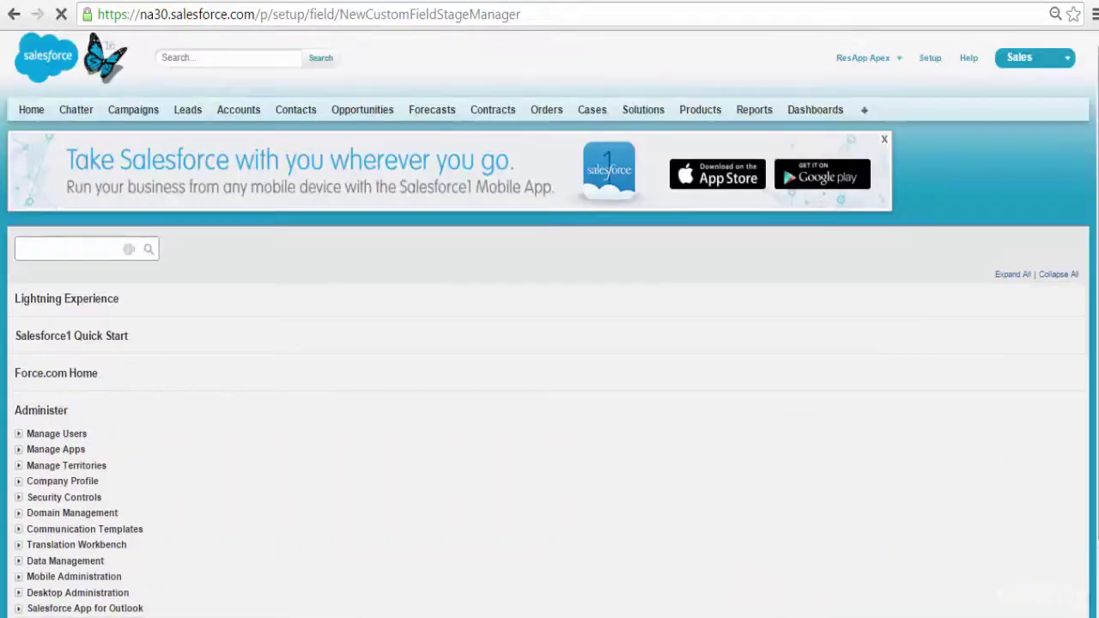
# - Choose Text Area (Long) as the new field's data type and continue to its details
pyautogui.scroll(-5, 1095, 448)
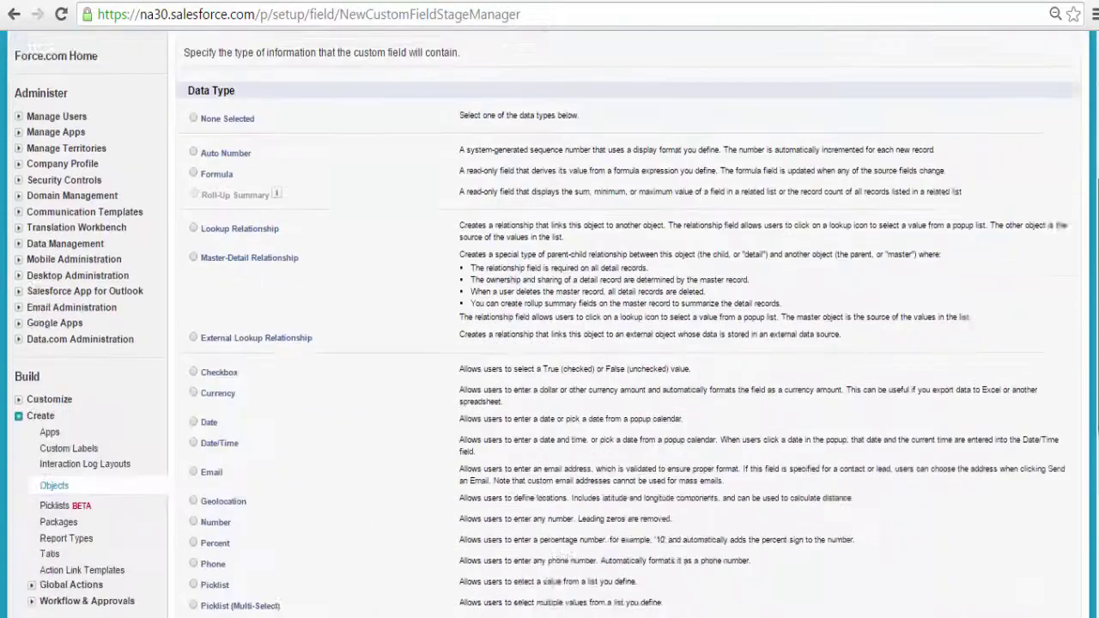
pyautogui.click(194, 519)
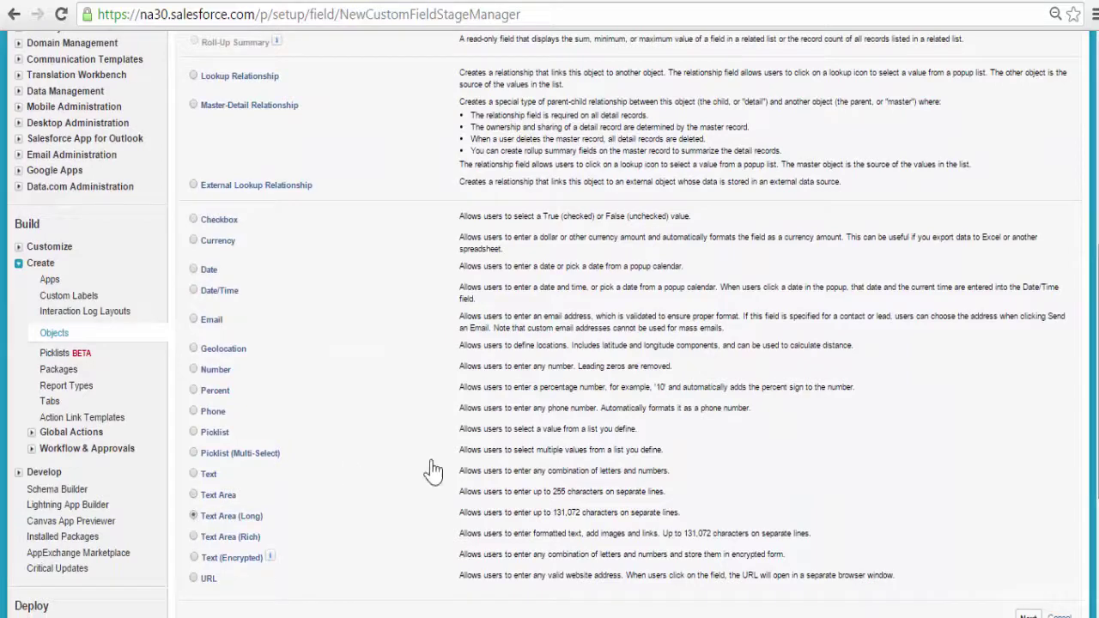
pyautogui.scroll(-2, 1030, 515)
pyautogui.click(1032, 512)
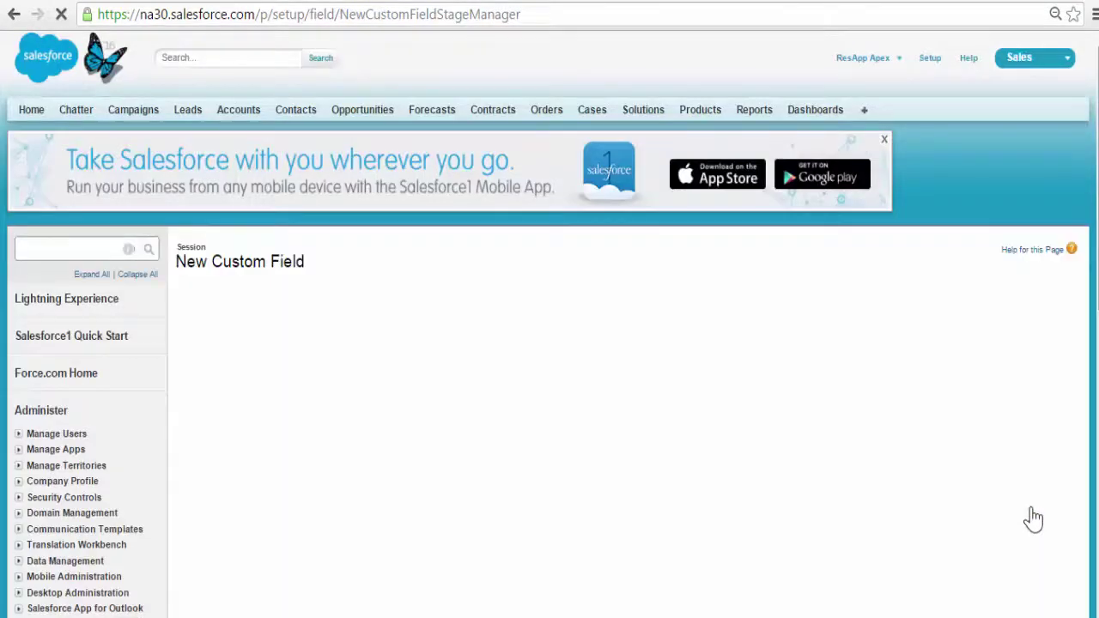
# - Label the long text area field Description, accept the security and layout defaults, and save it while starting another field
pyautogui.click(397, 370)
pyautogui.write('Description')
pyautogui.press('Tab')
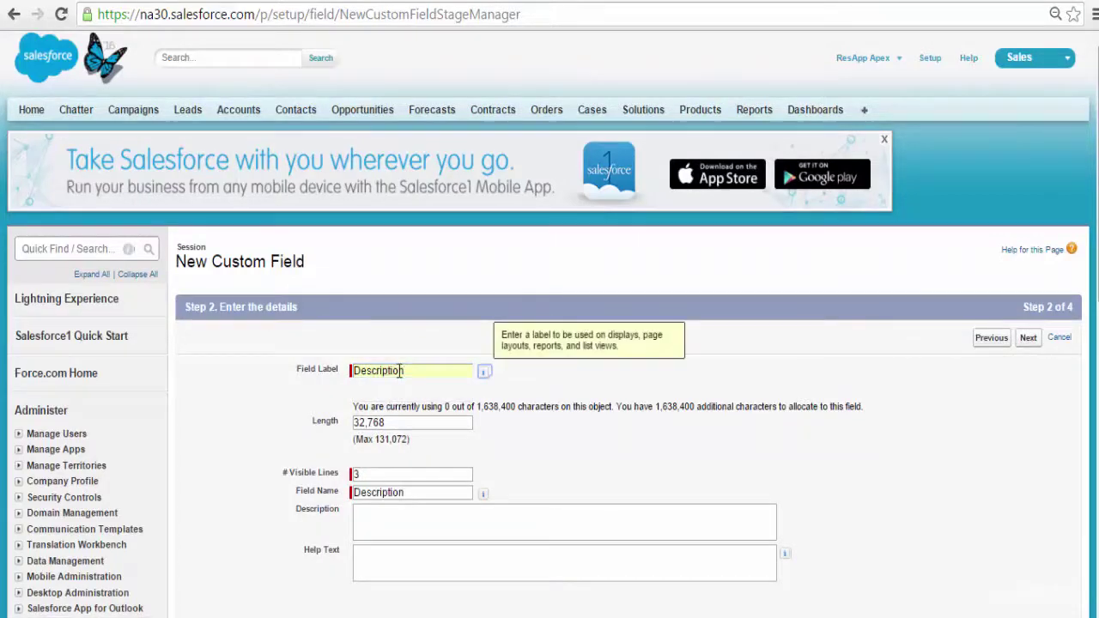
pyautogui.scroll(-4, 1004, 396)
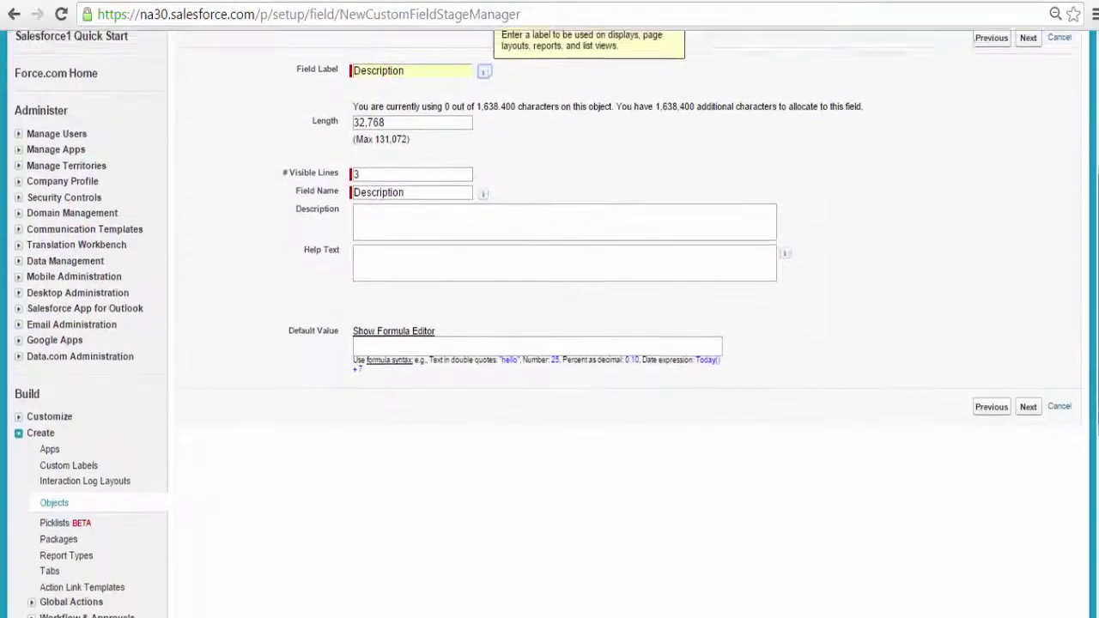
pyautogui.click(1034, 397)
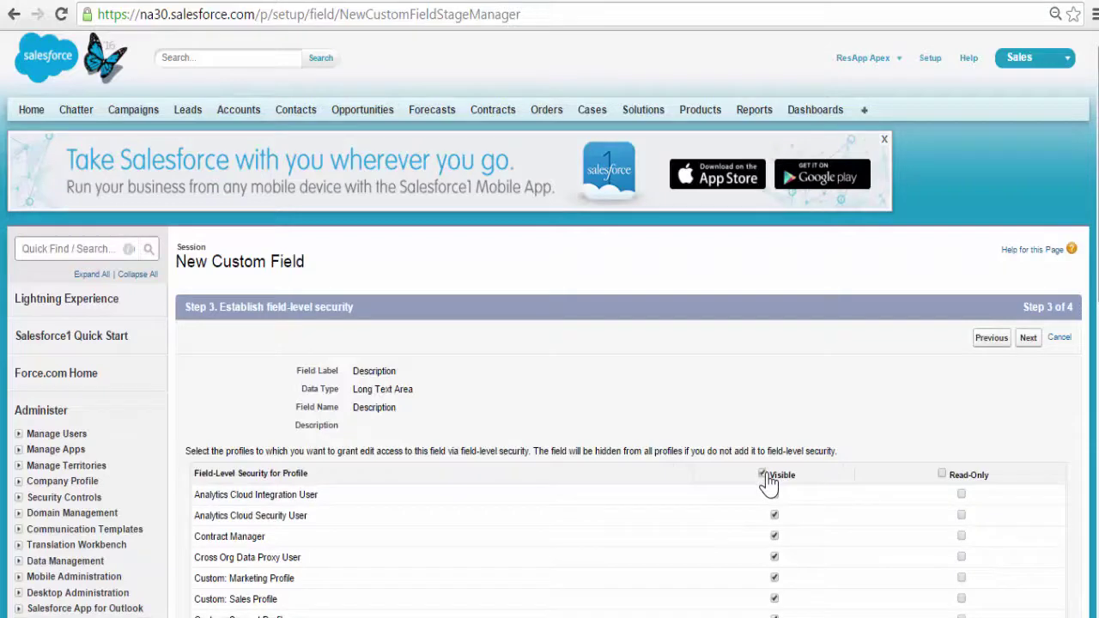
pyautogui.click(1029, 339)
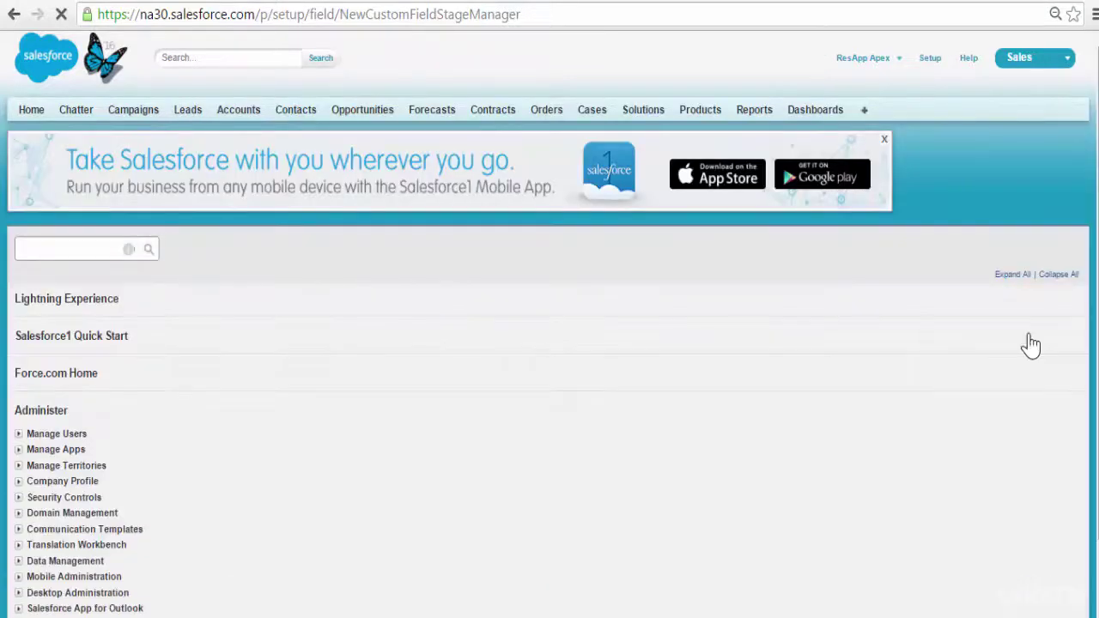
pyautogui.scroll(-1, 1086, 267)
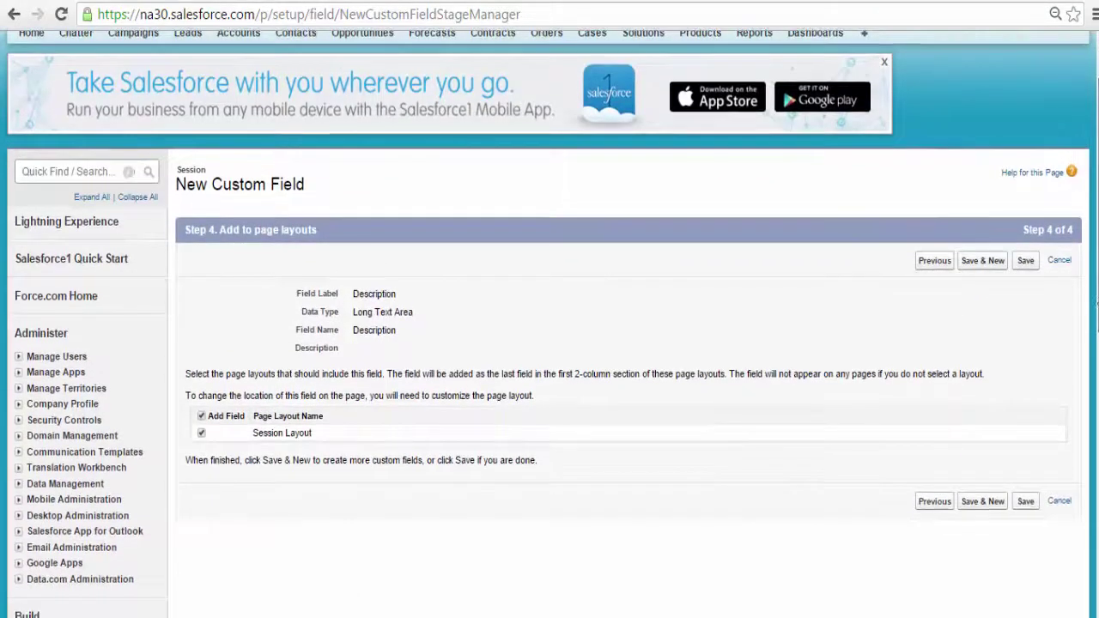
pyautogui.click(984, 505)
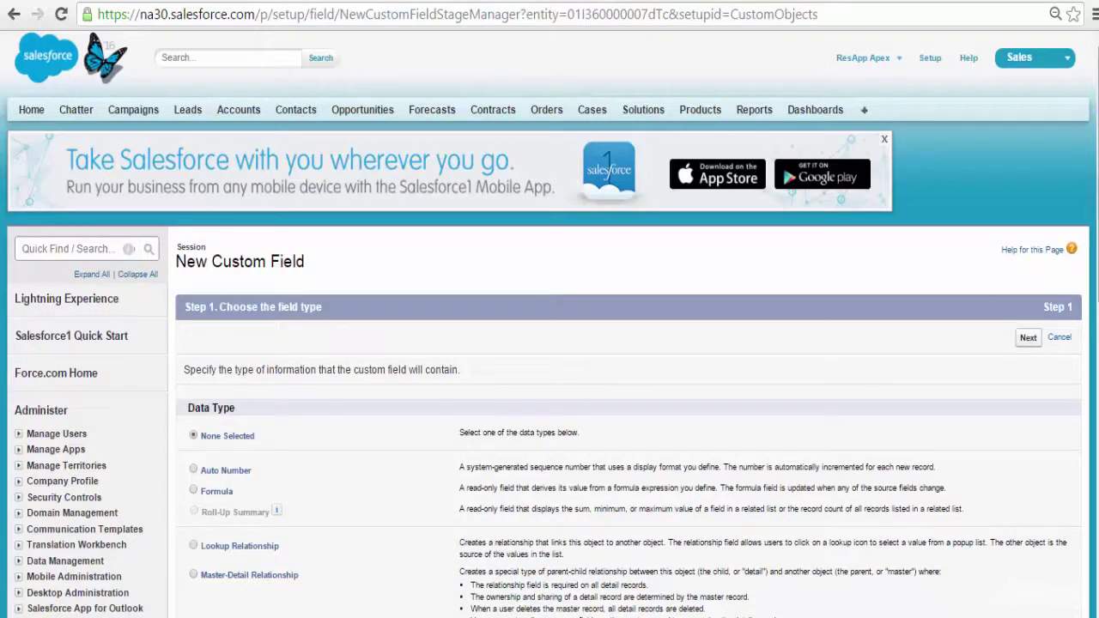
# - Choose Picklist as the new Session field's data type and continue to its details
pyautogui.scroll(-5, 1093, 459)
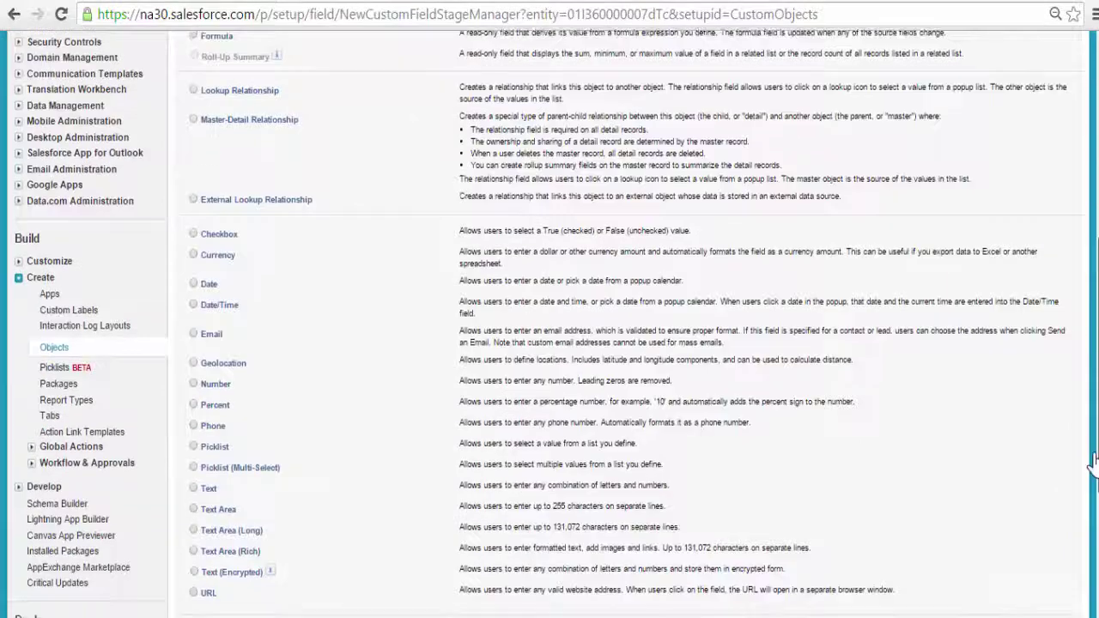
pyautogui.click(206, 446)
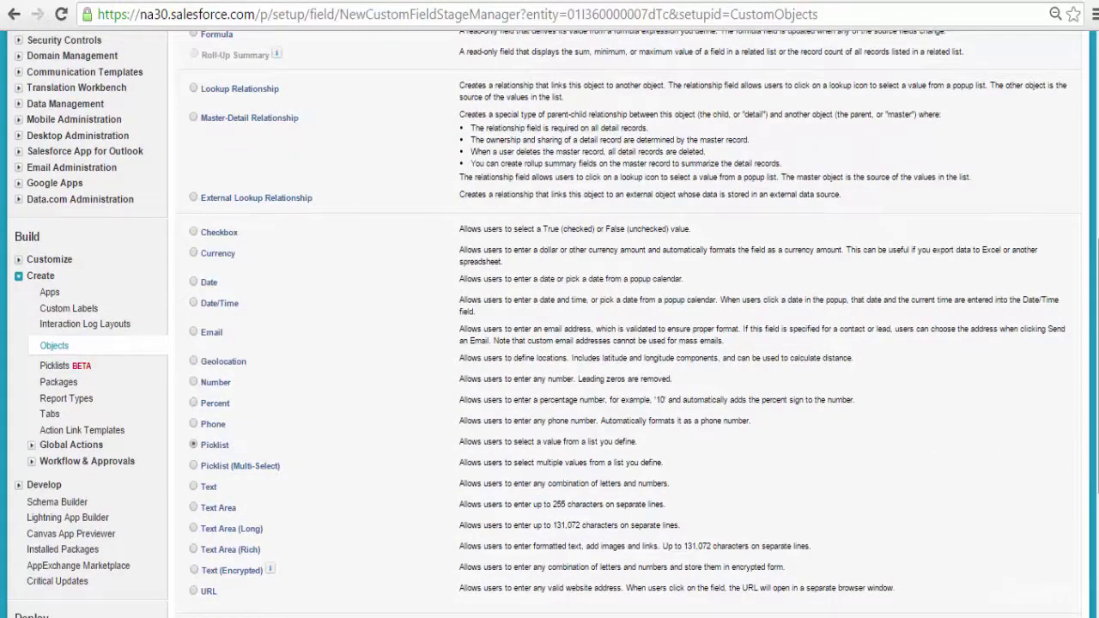
pyautogui.scroll(-3, 601, 344)
pyautogui.click(1032, 496)
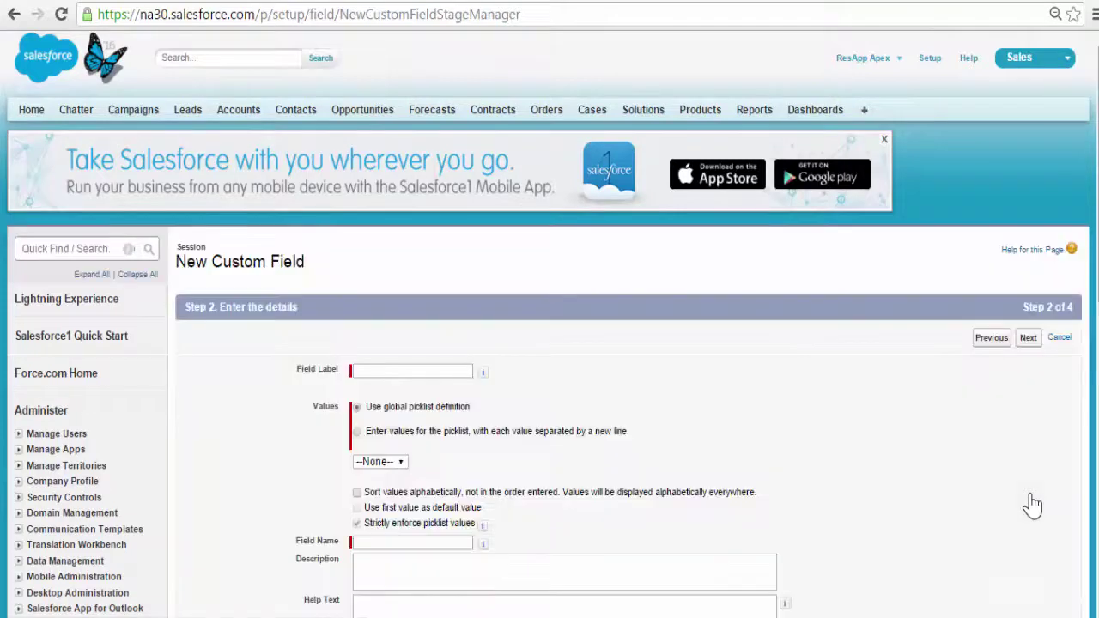
# - Label the picklist field Level and enter its own values: Beginner, Intermediate and Advanced
pyautogui.click(381, 368)
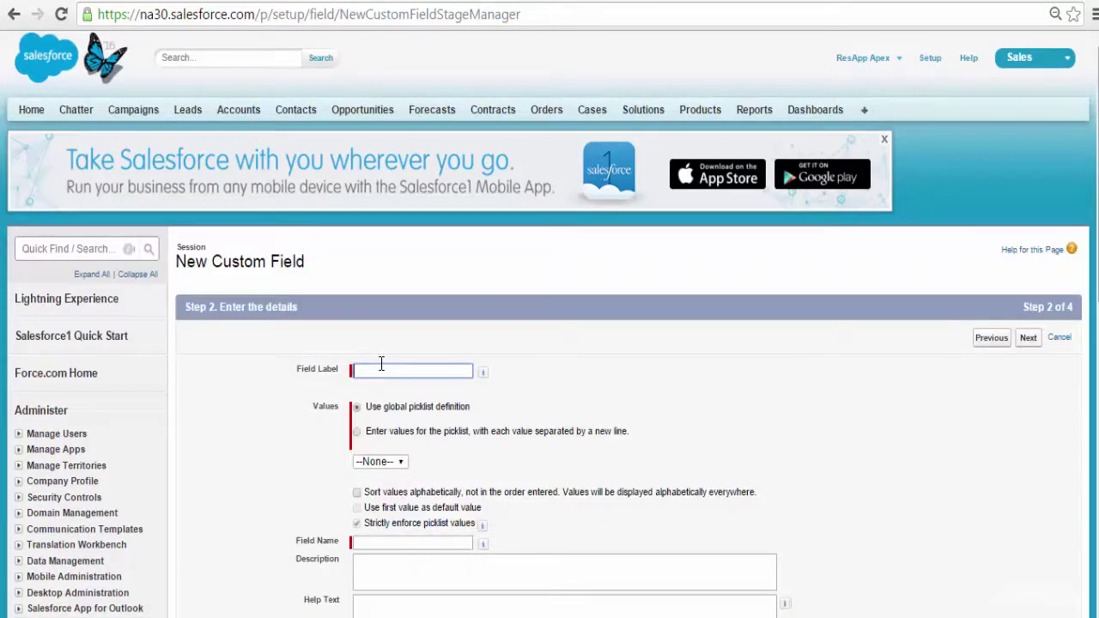
pyautogui.write('Level')
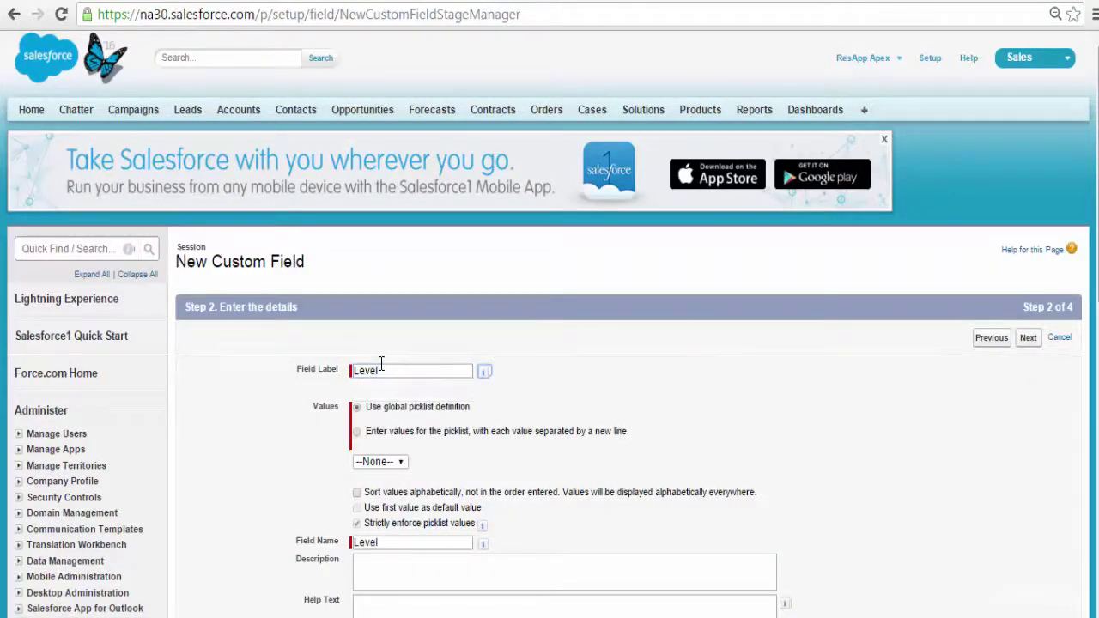
pyautogui.press('Tab')
pyautogui.click(357, 433)
pyautogui.scroll(-2, 1028, 225)
pyautogui.click(413, 379)
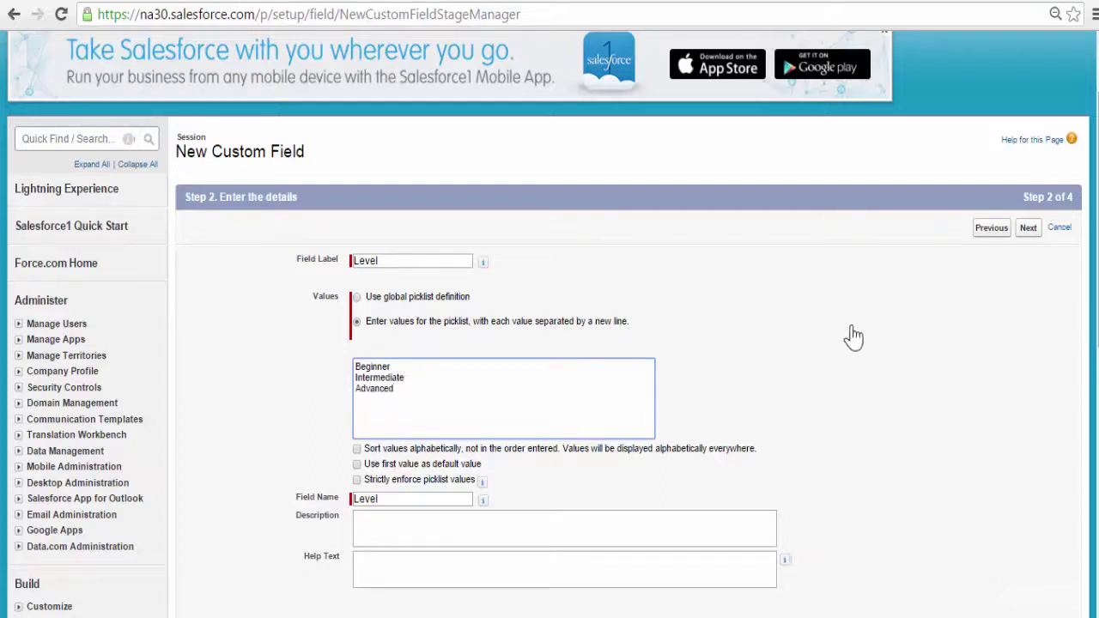
# - Accept the default field-level security and page layout for the Level picklist and save the field
pyautogui.scroll(-3, 1013, 369)
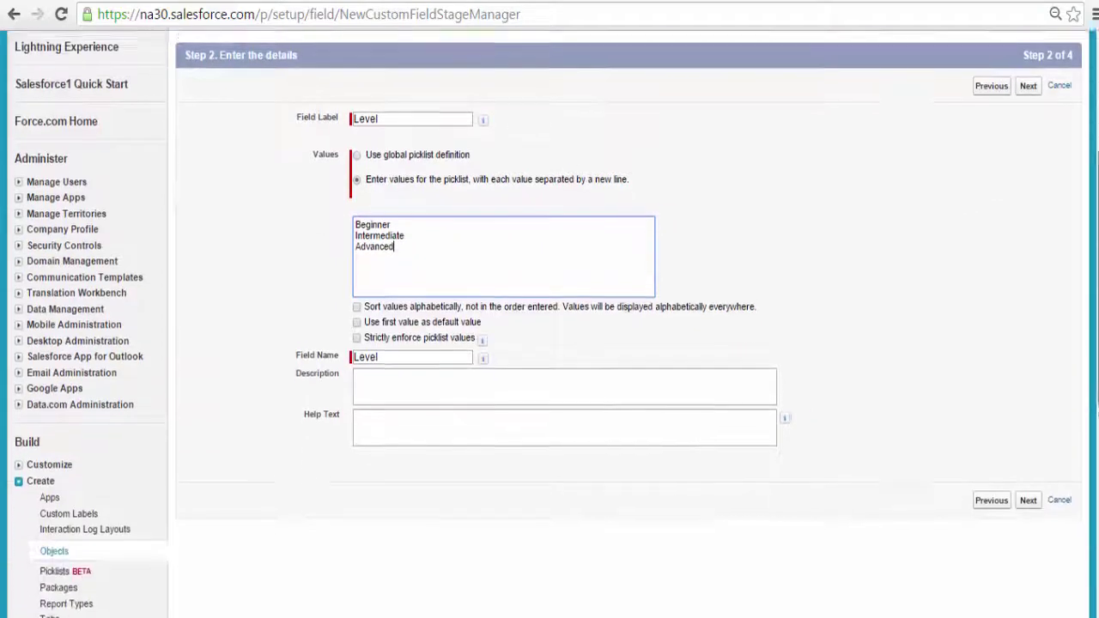
pyautogui.click(1031, 391)
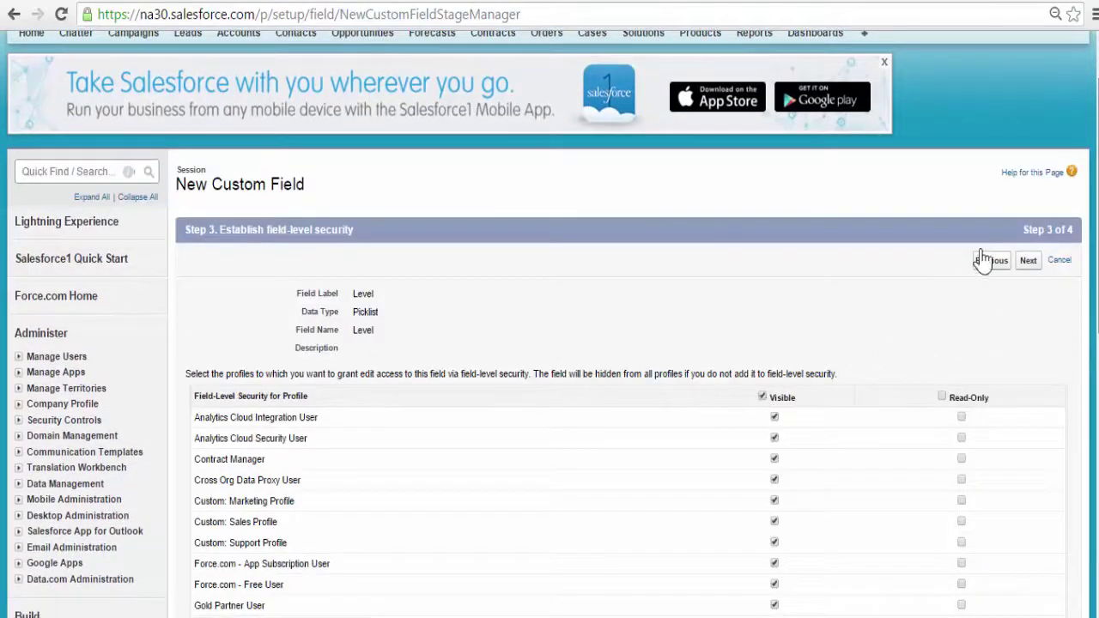
pyautogui.click(1026, 263)
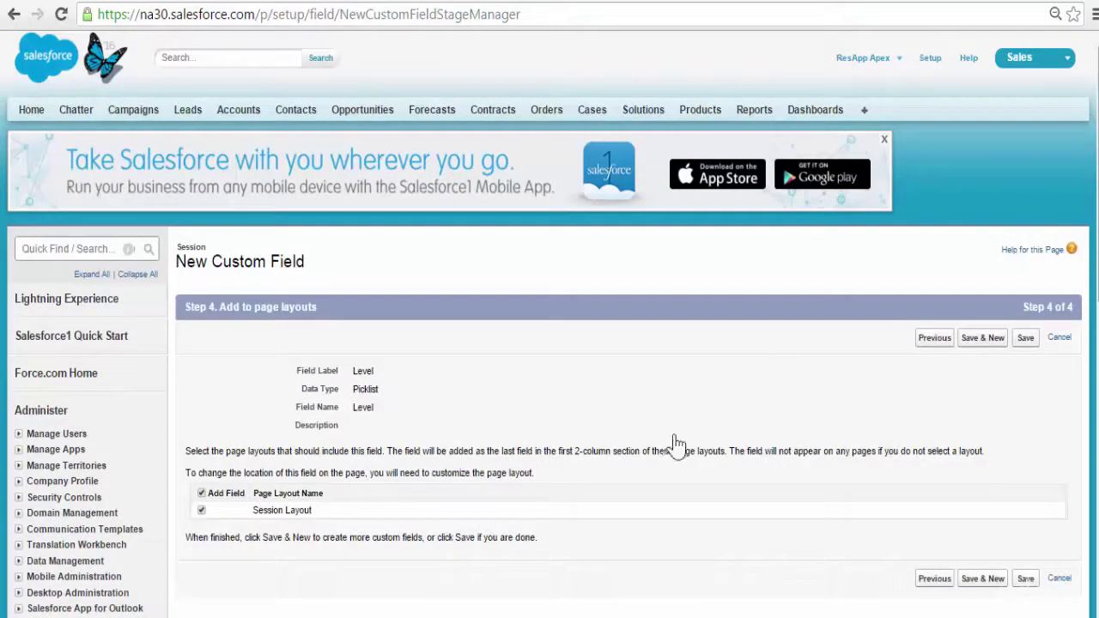
pyautogui.click(1025, 578)
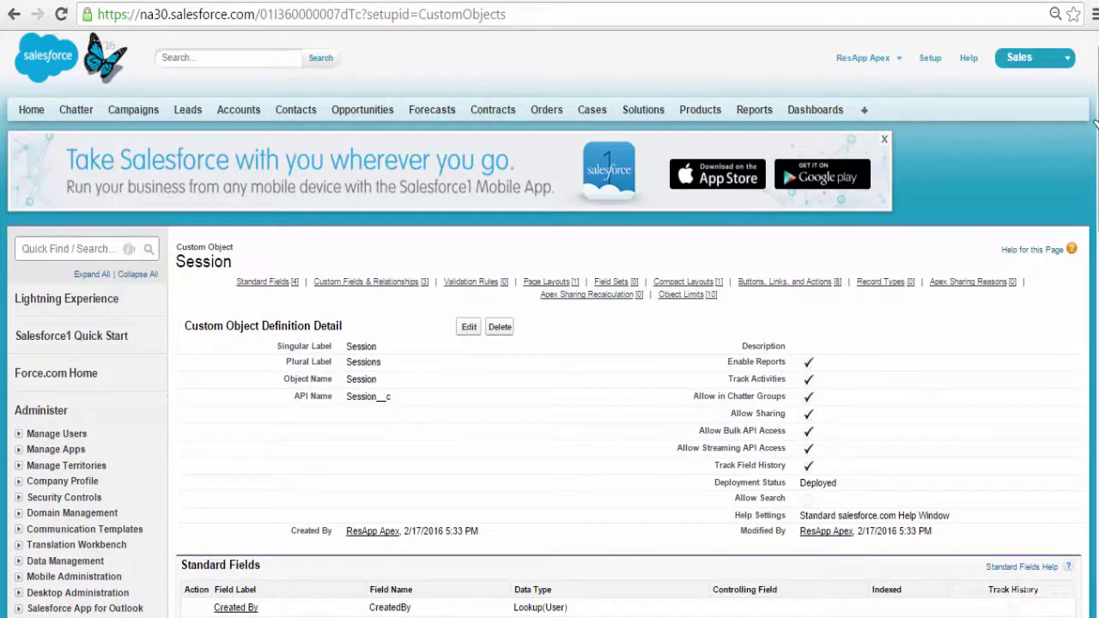
# - Review the Session object's definition details and its standard and custom fields
pyautogui.scroll(-3, 1094, 124)
pyautogui.scroll(3, 1094, 148)
pyautogui.scroll(-4, 1094, 148)
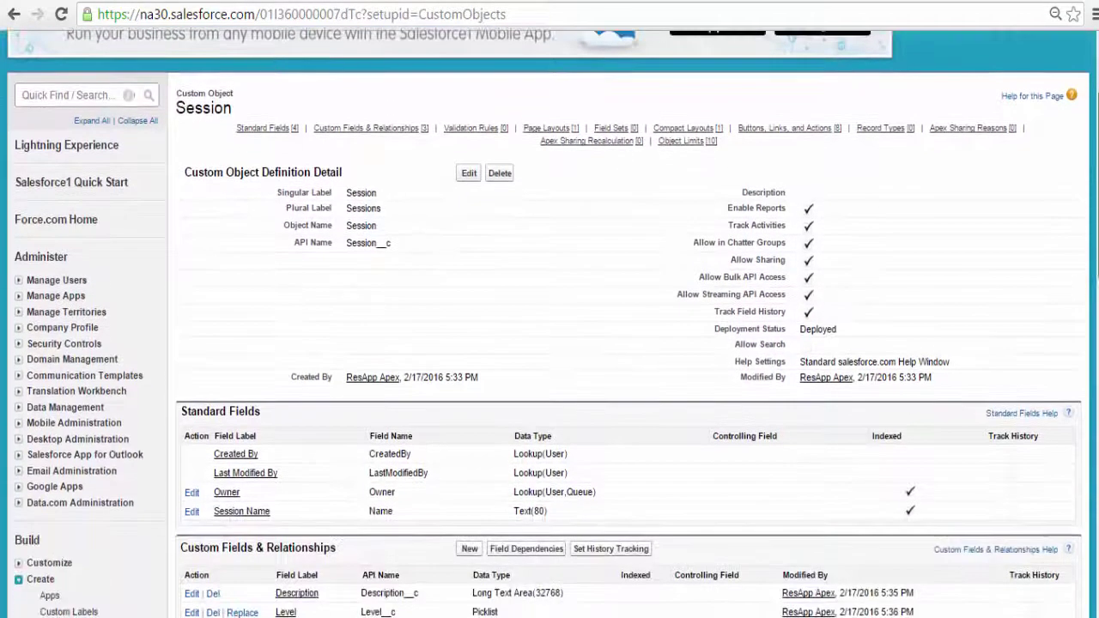
pyautogui.scroll(1, 1094, 147)
pyautogui.scroll(1, 1094, 147)
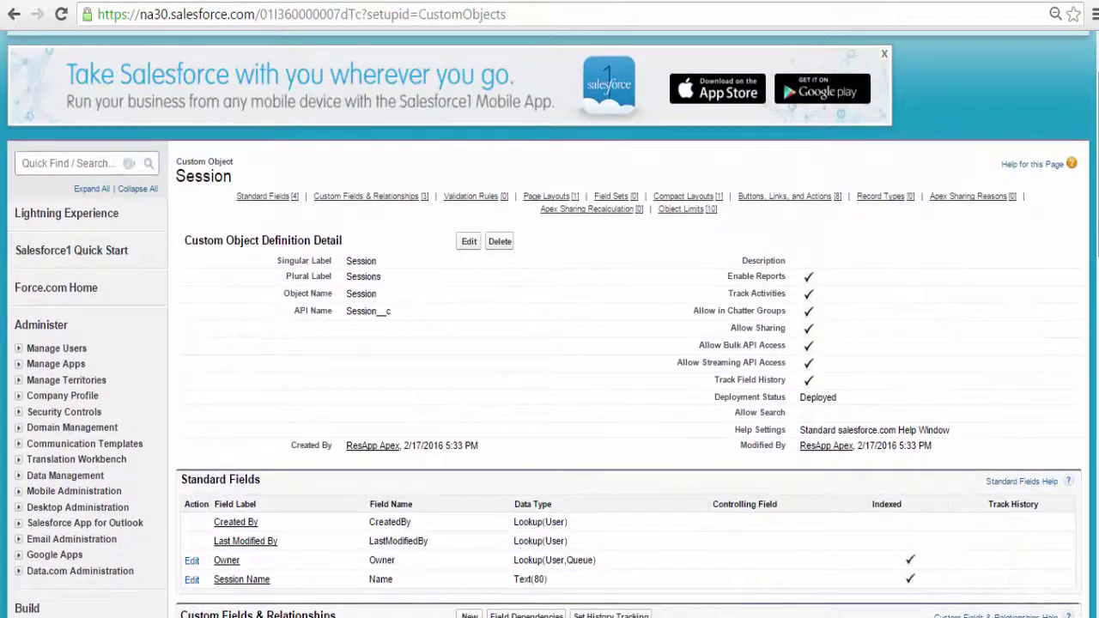
pyautogui.click(1009, 554)
pyautogui.scroll(2, 1095, 123)
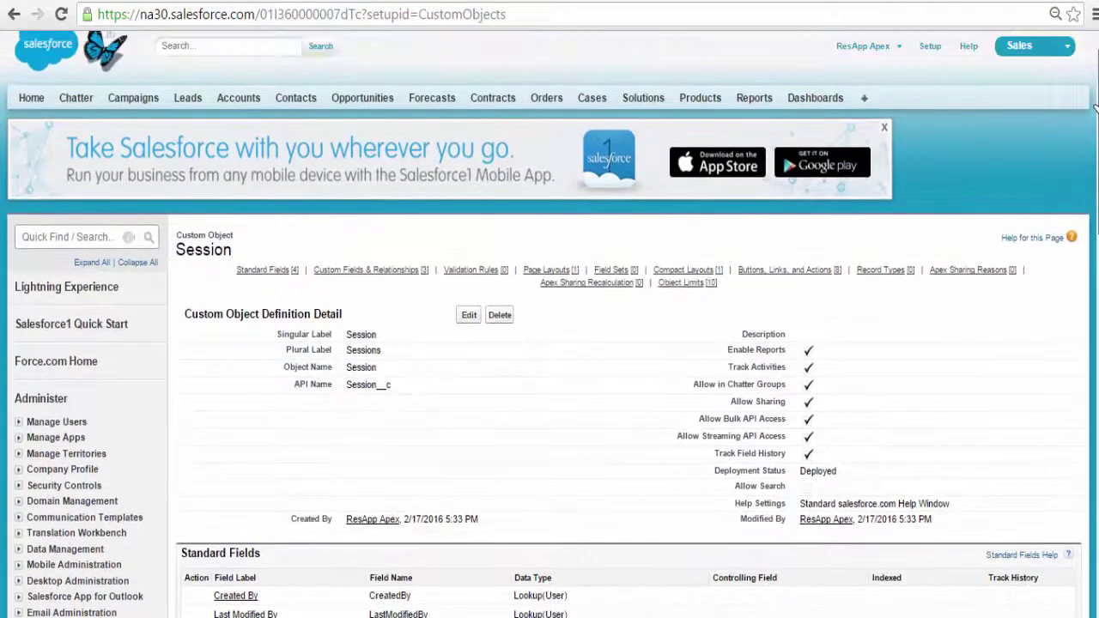
# - Find the Objects page in Setup by searching for "object" and start a new custom object
pyautogui.click(38, 238)
pyautogui.write('object')
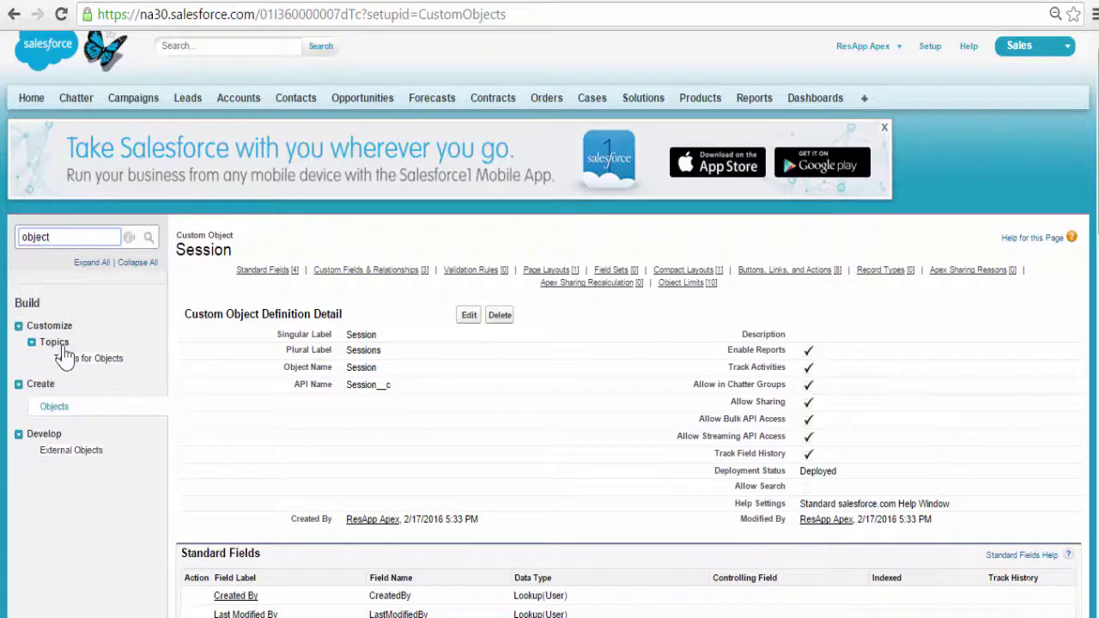
pyautogui.click(53, 406)
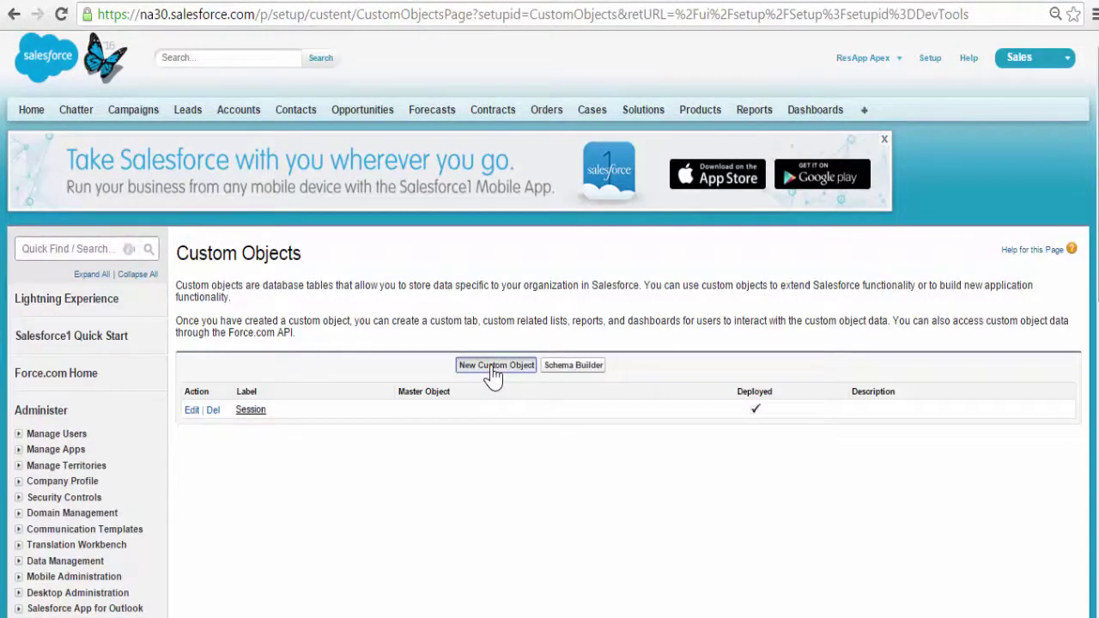
pyautogui.click(496, 365)
pyautogui.scroll(-1, 614, 309)
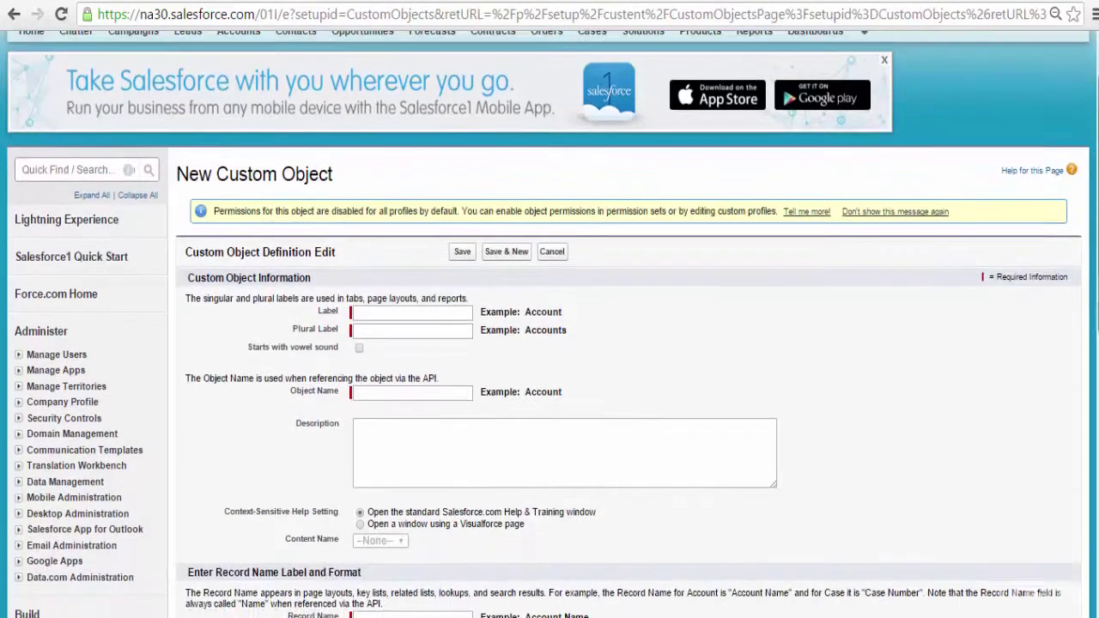
# - Label the new custom object Speaker, with the plural label Speakers
pyautogui.click(382, 314)
pyautogui.write('Se')
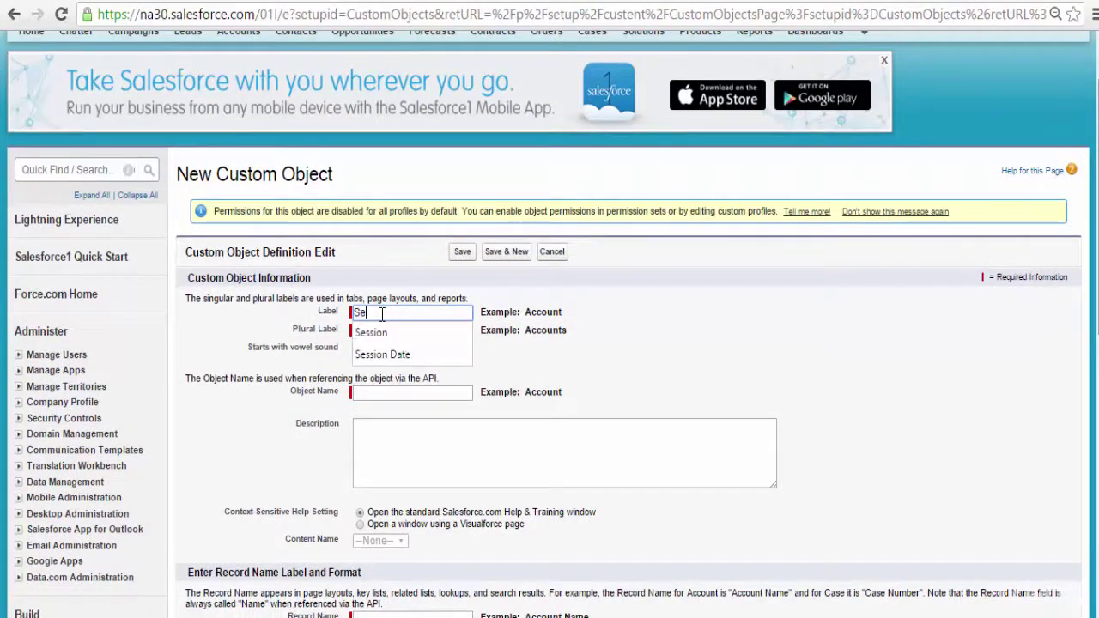
pyautogui.press('BackSpace')
pyautogui.write('peaker')
pyautogui.press('Tab')
pyautogui.write('Spea')
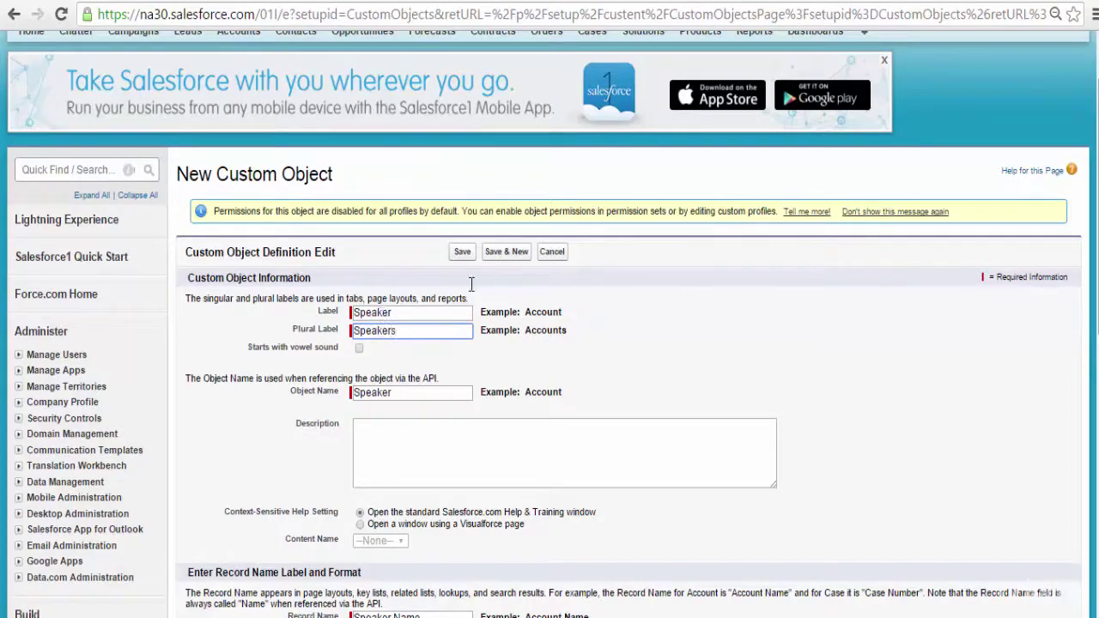
# - Name the Speaker object's record name field Speaker Number and set its data type to Auto Number
pyautogui.scroll(-2, 1094, 310)
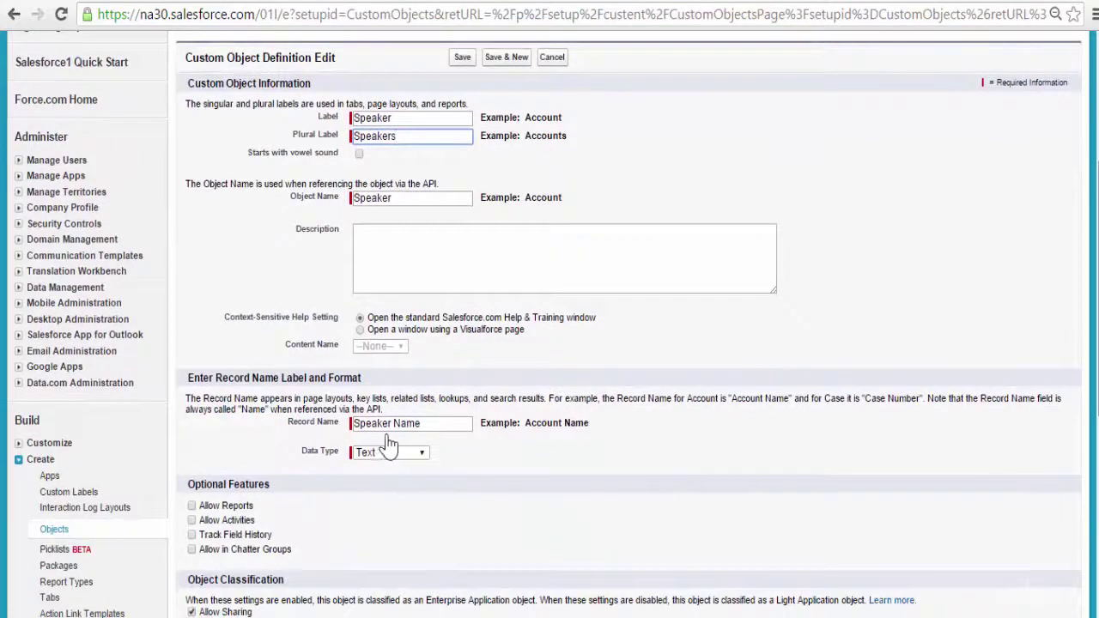
pyautogui.click(401, 422)
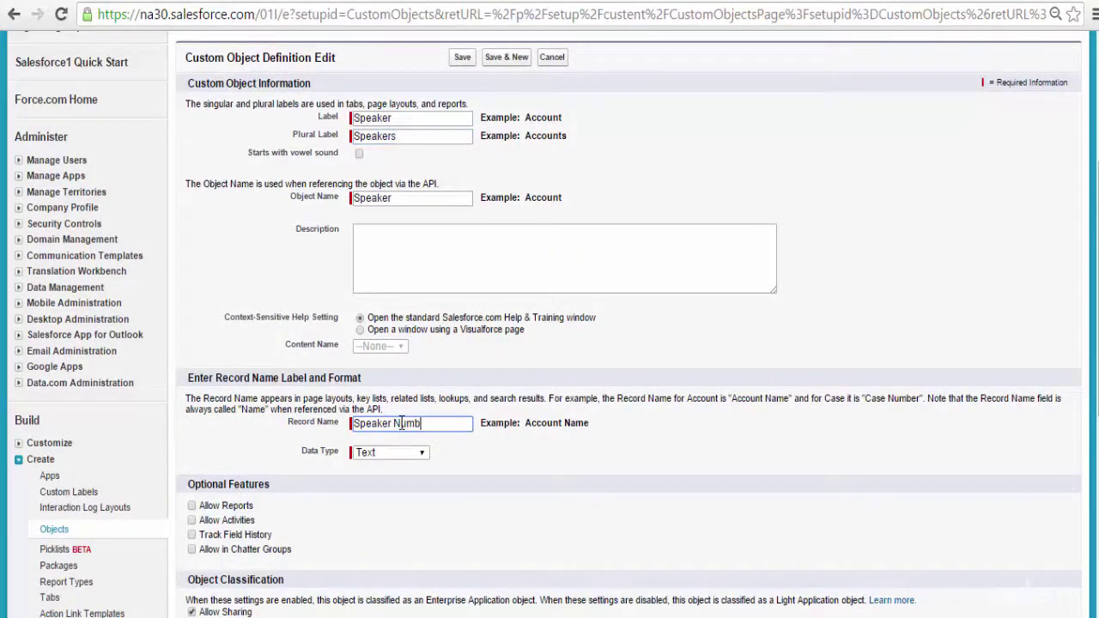
pyautogui.click(402, 453)
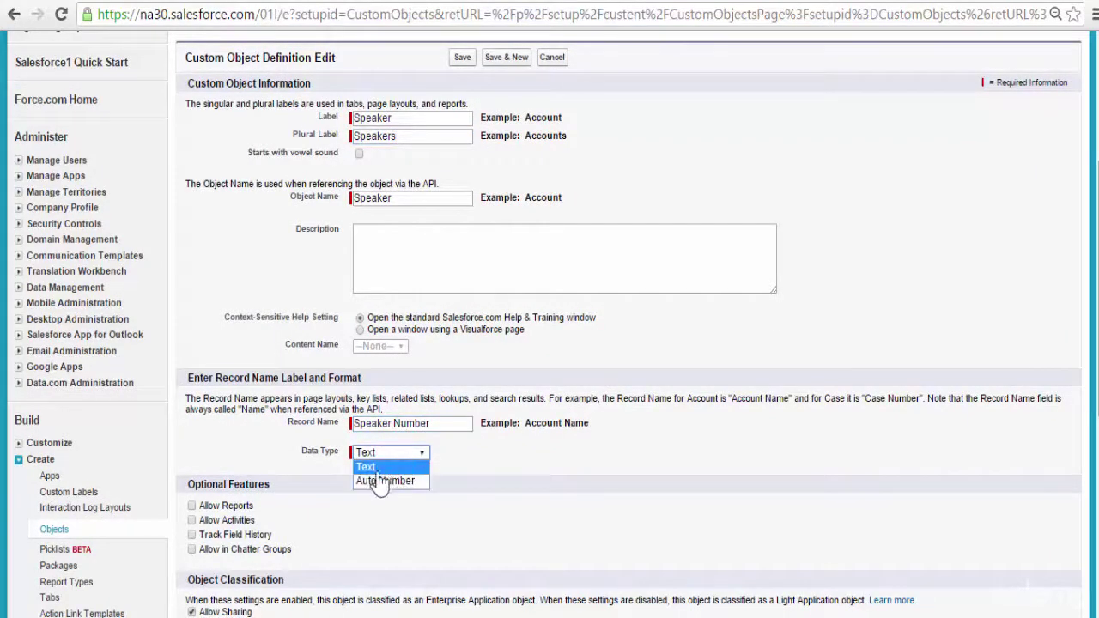
pyautogui.click(375, 484)
pyautogui.scroll(-1, 859, 395)
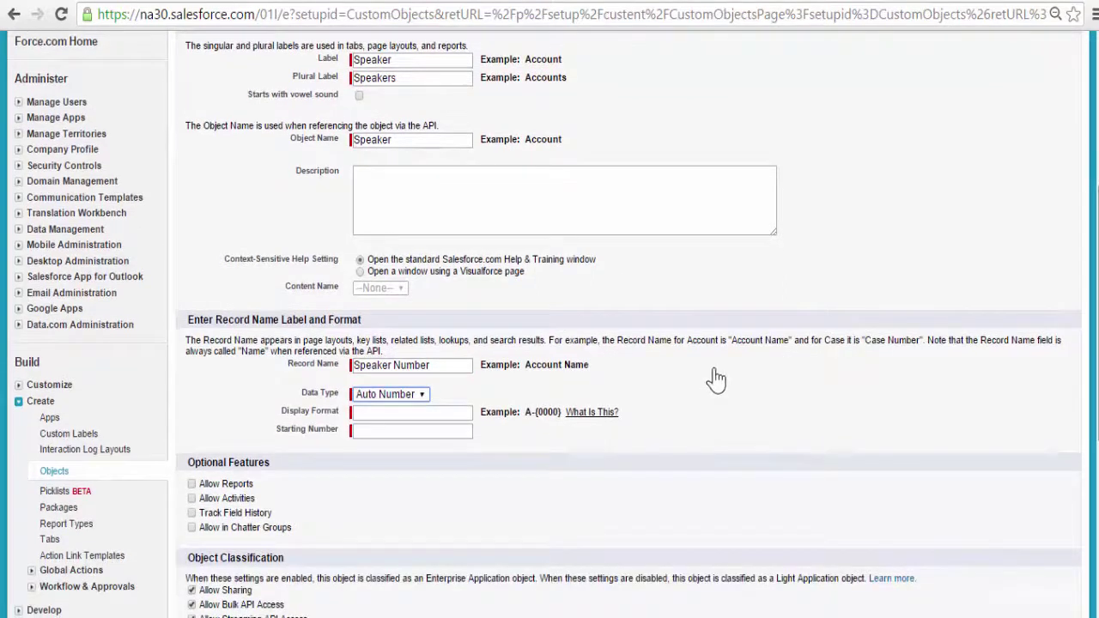
# - Set the Speaker Number display format to SP-{00000} and the starting number to 1
pyautogui.click(414, 412)
pyautogui.write('SP')
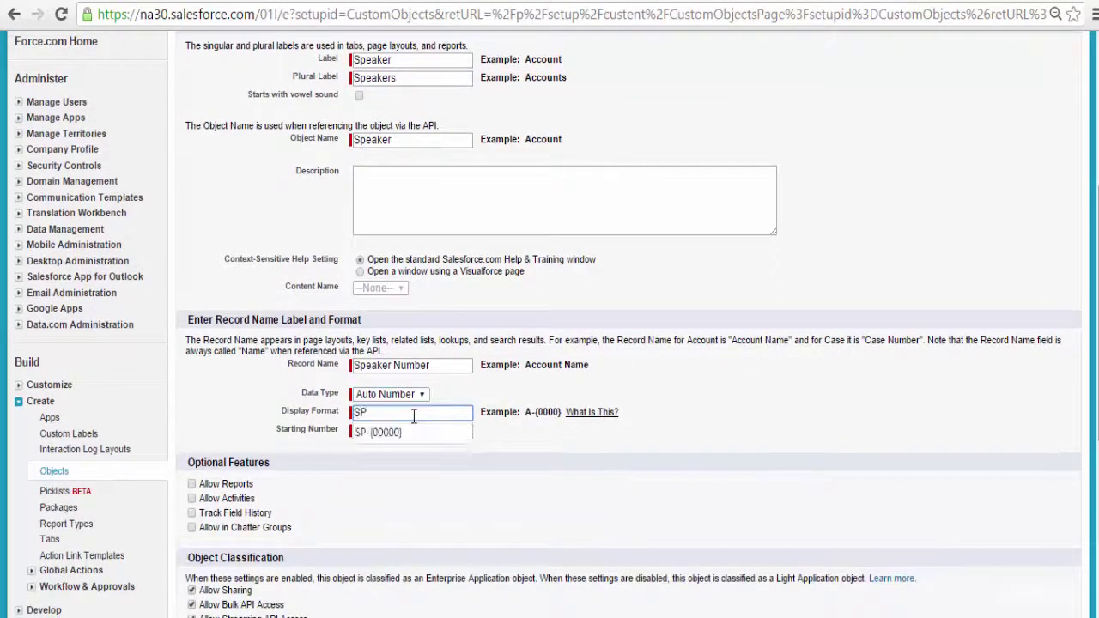
pyautogui.press('Down')
pyautogui.press('Tab')
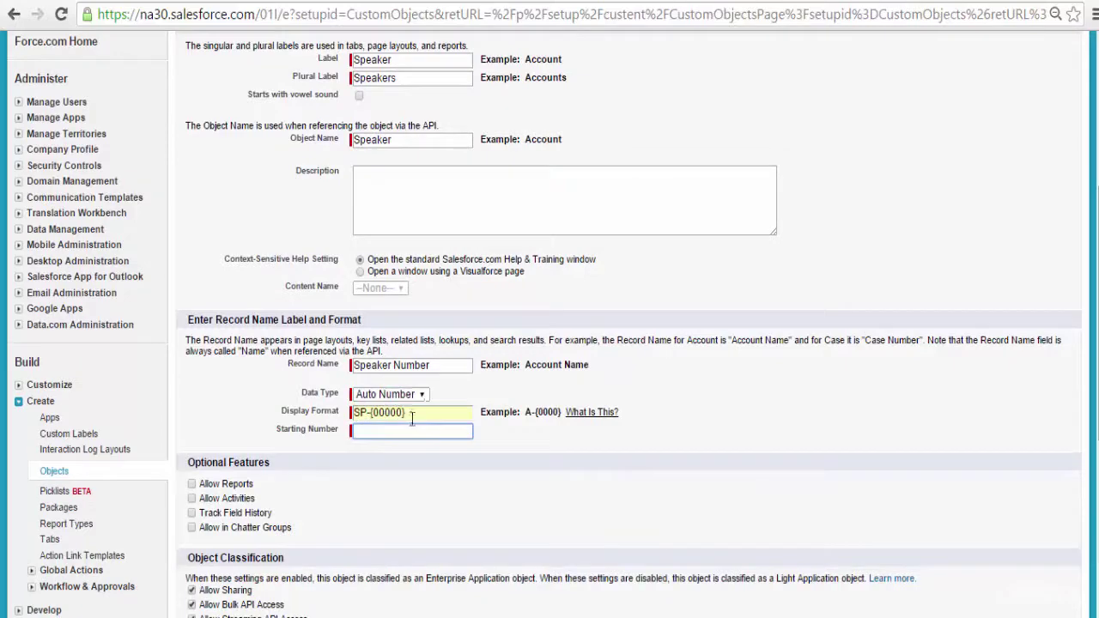
pyautogui.click(398, 433)
pyautogui.write('1')
pyautogui.click(834, 430)
# - Enable reports, activities, field history tracking and Chatter groups for the Speaker object, and save it
pyautogui.scroll(-3, 816, 369)
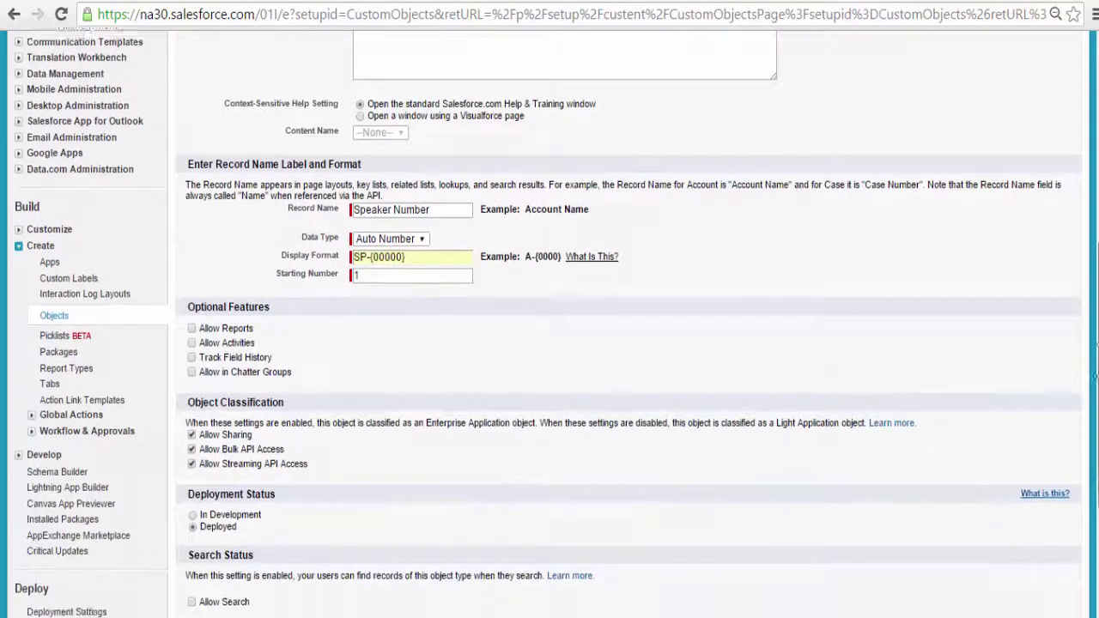
pyautogui.click(192, 279)
pyautogui.click(191, 293)
pyautogui.click(192, 308)
pyautogui.click(191, 322)
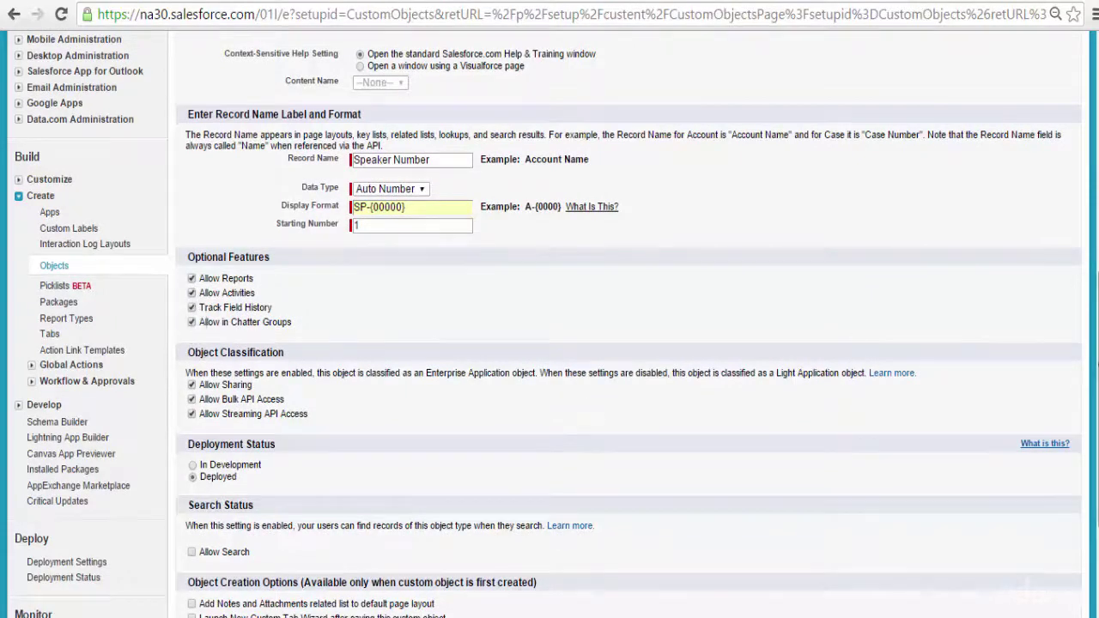
pyautogui.scroll(-3, 317, 437)
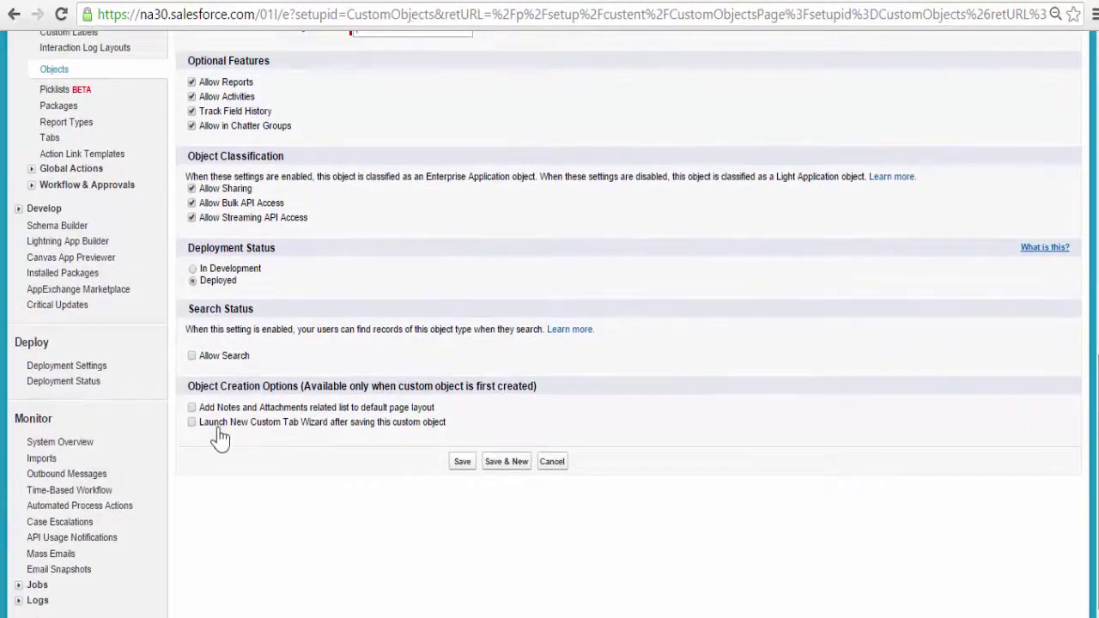
pyautogui.click(463, 464)
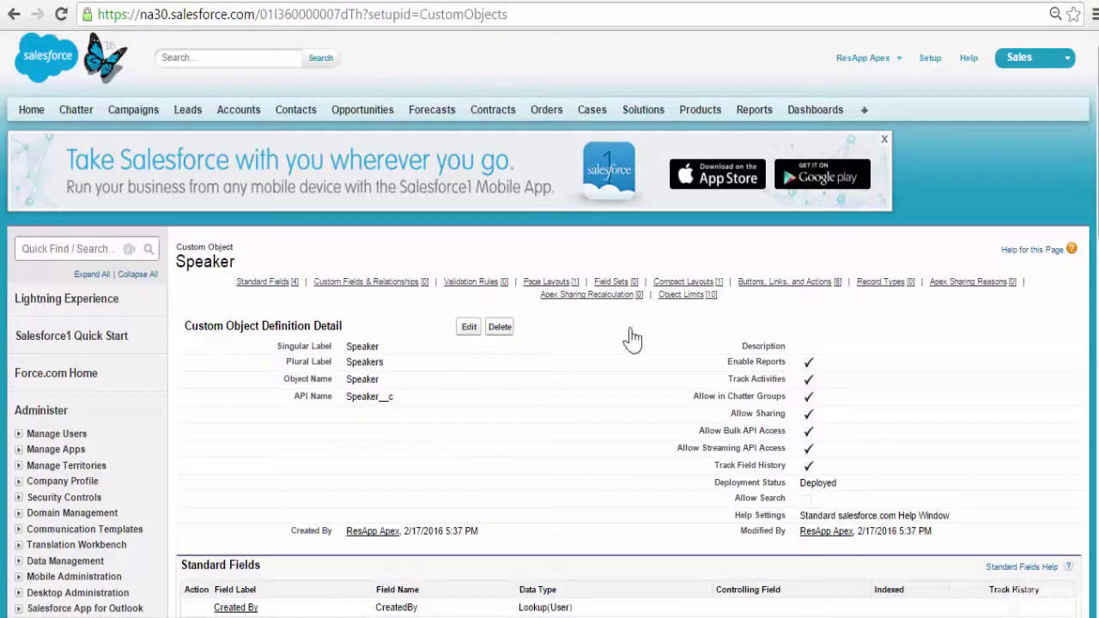
pyautogui.scroll(-3, 550, 322)
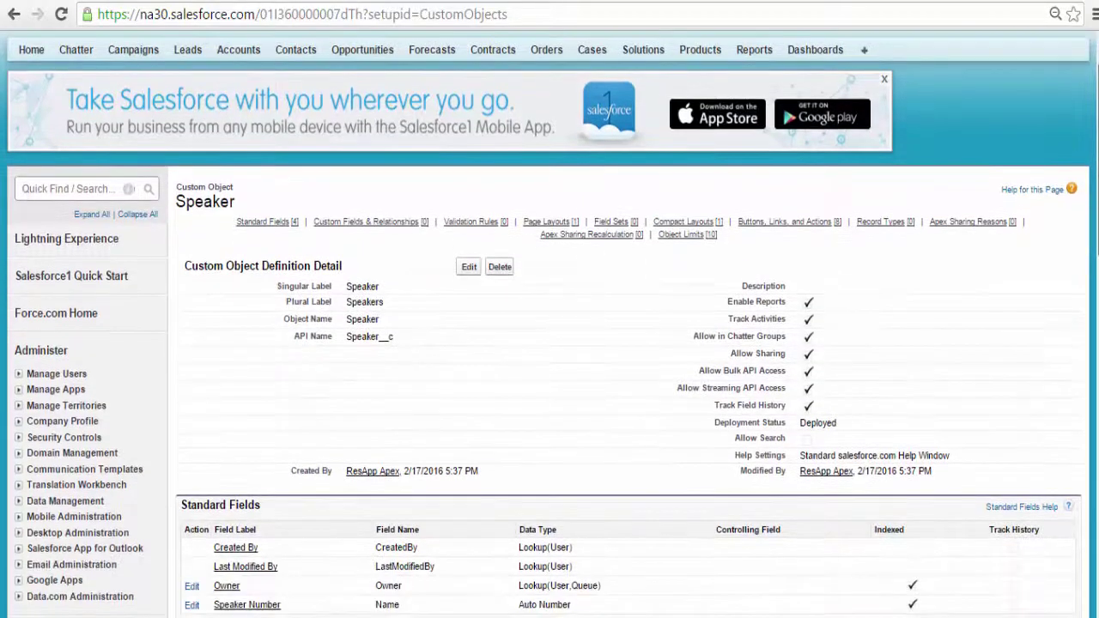
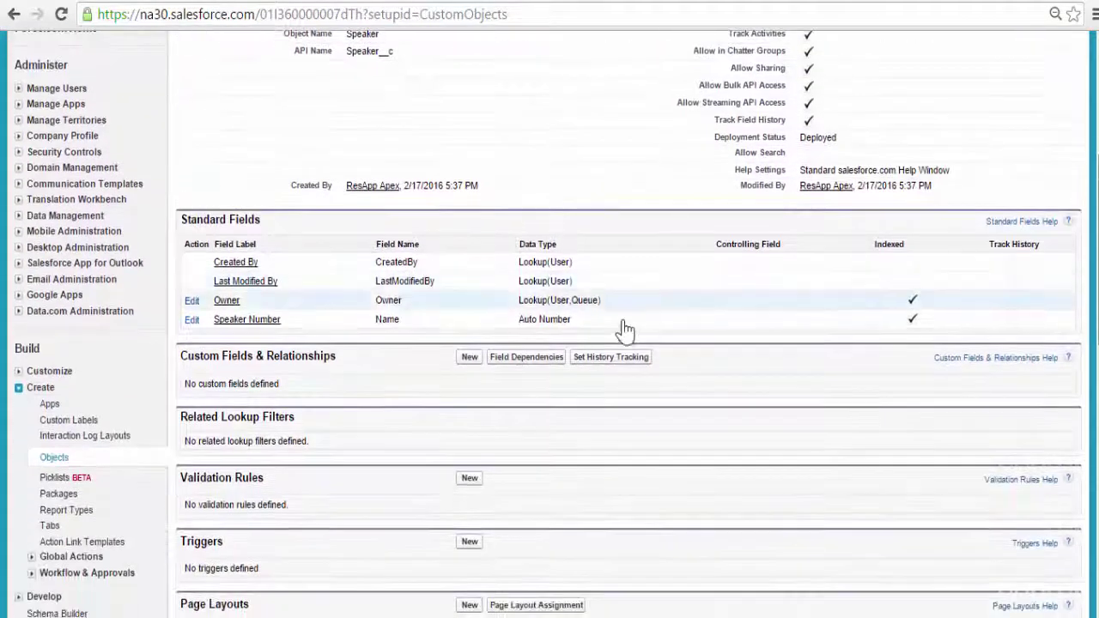
# - Start a new custom field on the Speaker object and choose Text as its data type
pyautogui.click(470, 391)
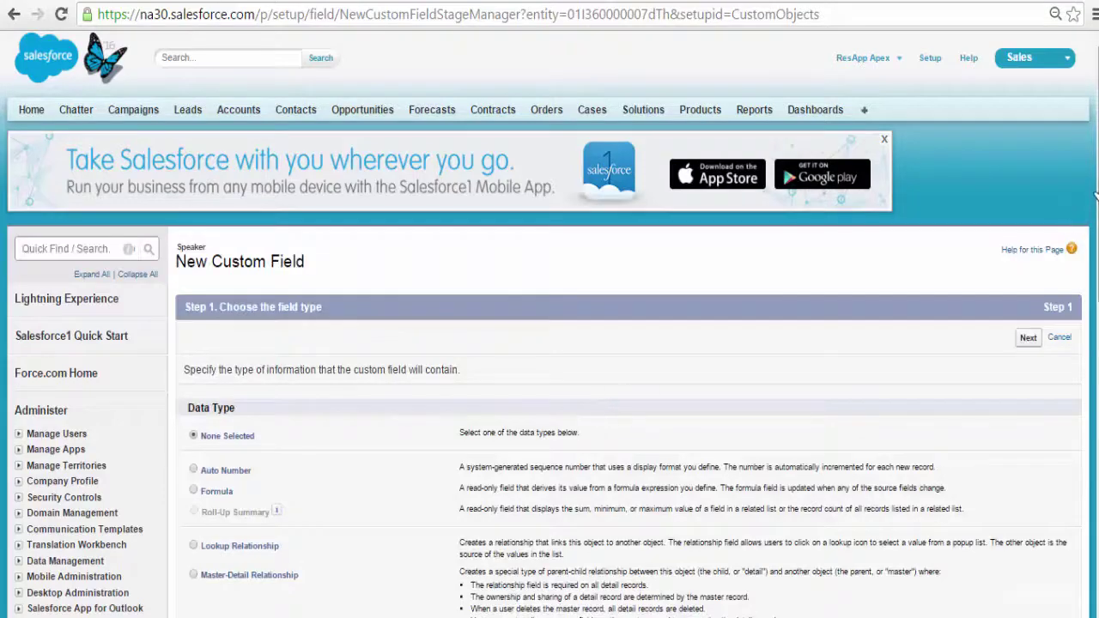
pyautogui.scroll(-5, 1095, 198)
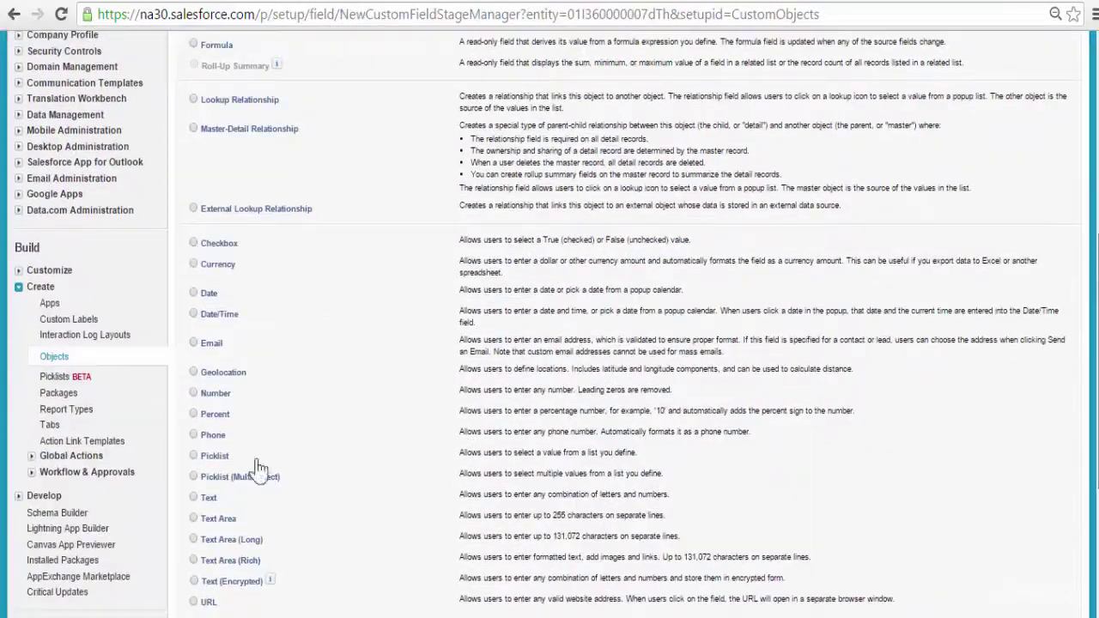
pyautogui.click(194, 498)
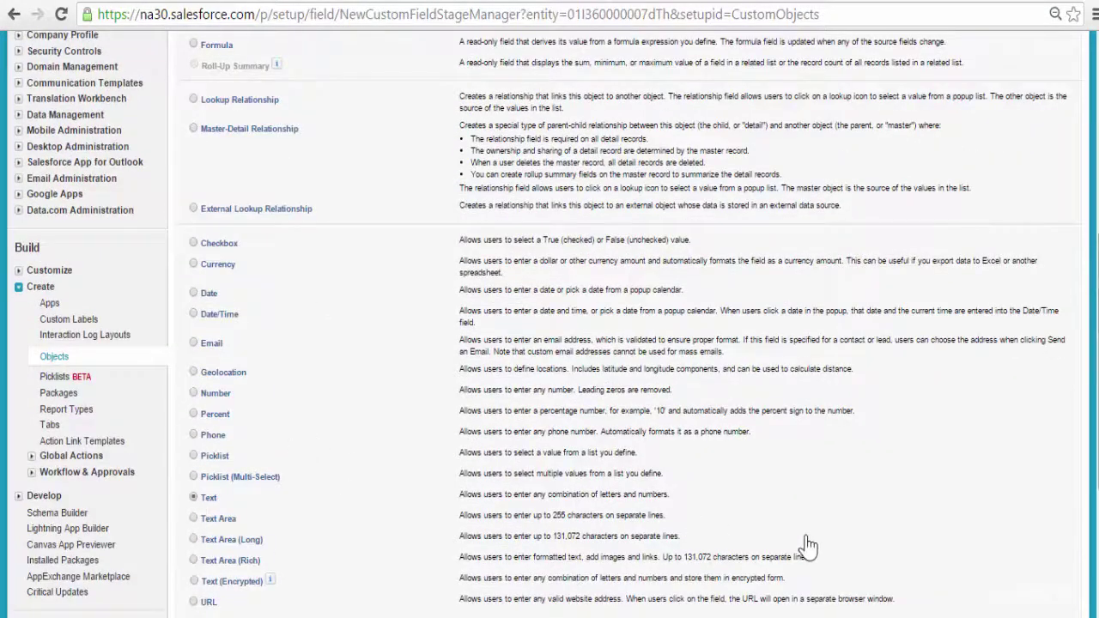
pyautogui.scroll(-2, 687, 344)
pyautogui.click(1027, 461)
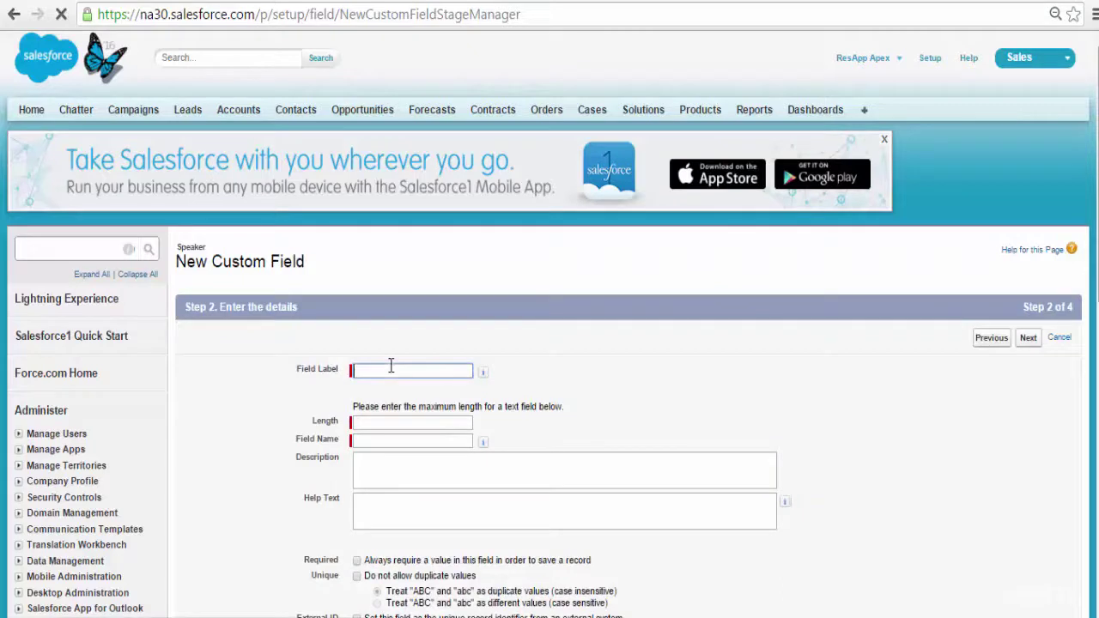
# - Label the new Speaker text field First Name and set its length to 30
pyautogui.press('Down')
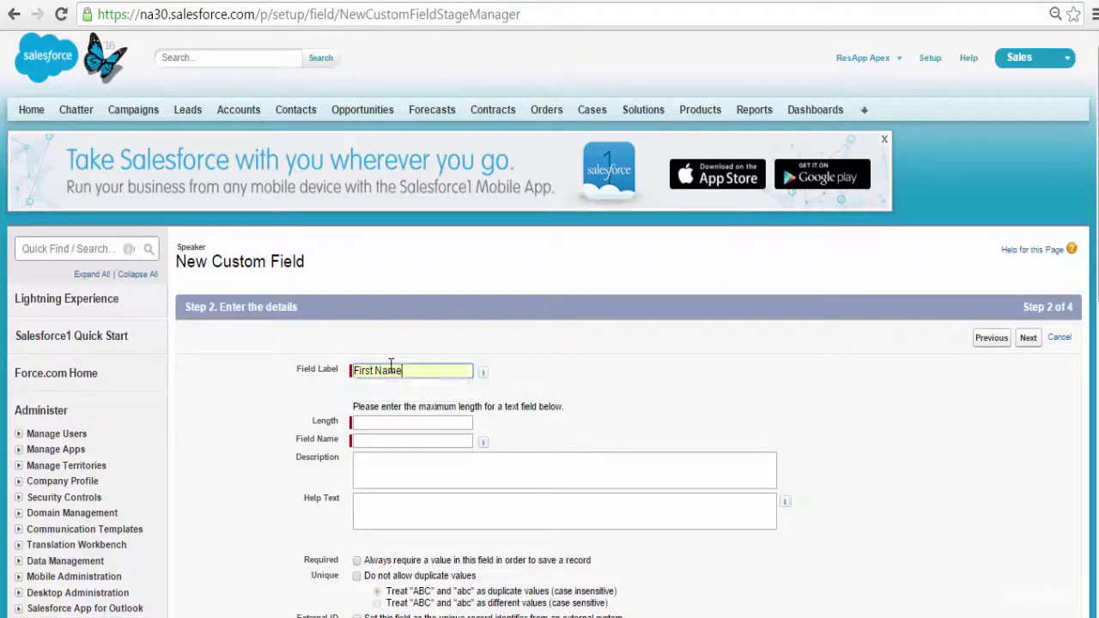
pyautogui.press('Return')
pyautogui.click(382, 422)
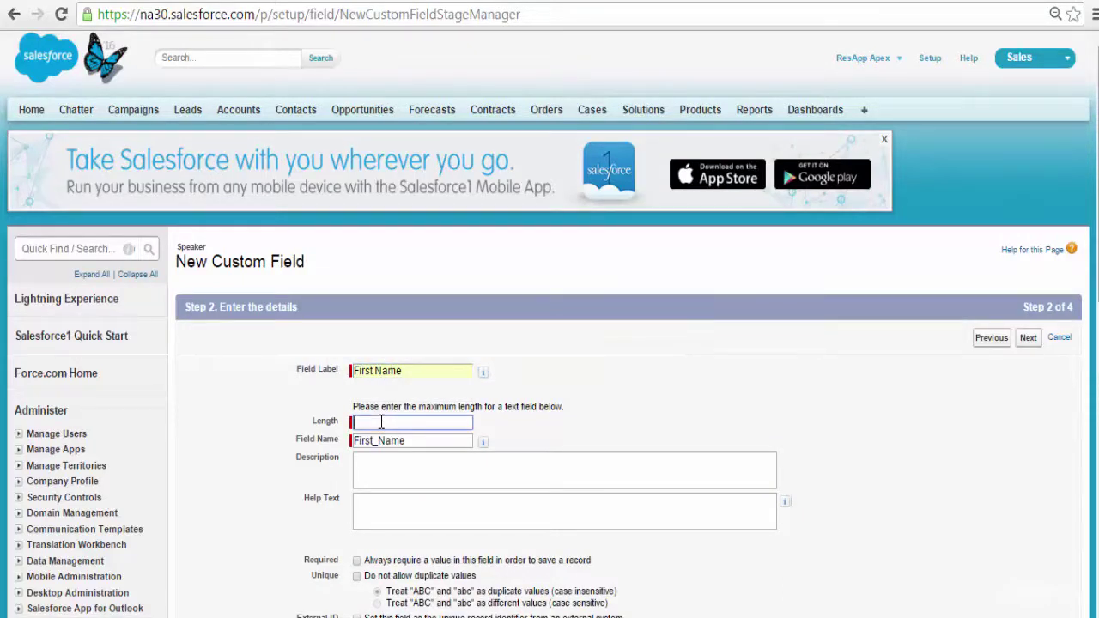
pyautogui.write('30')
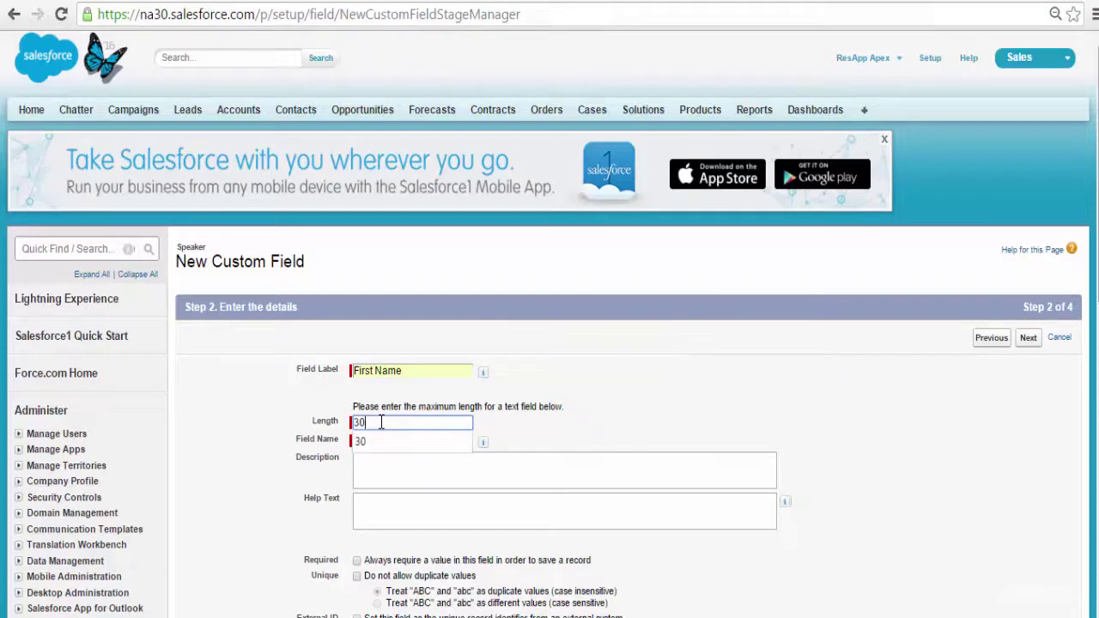
pyautogui.click(664, 419)
pyautogui.scroll(-4, 550, 343)
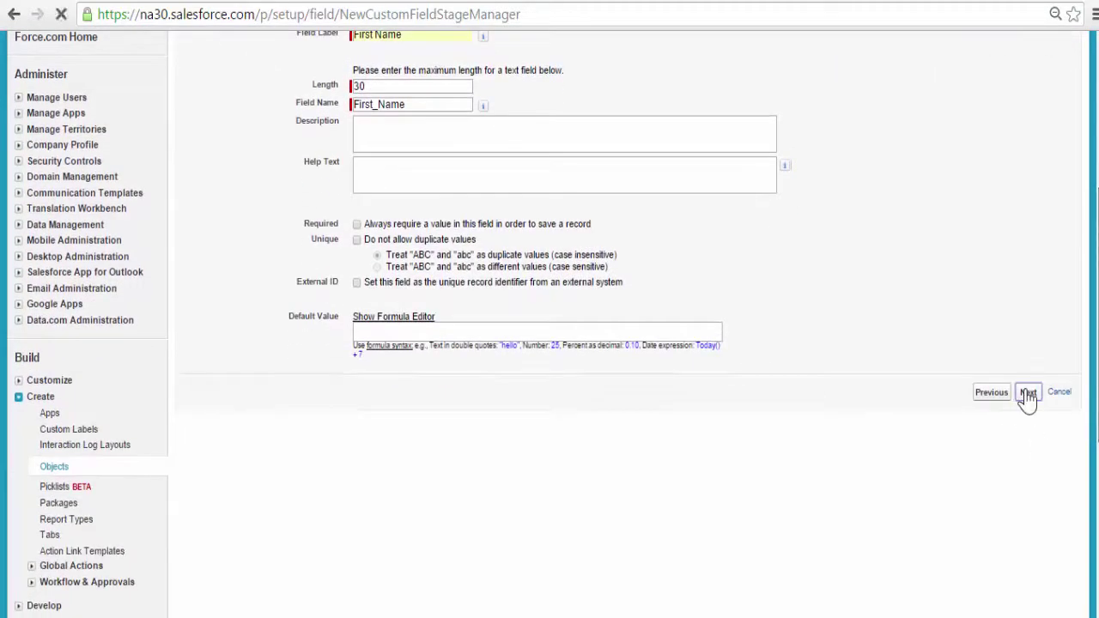
# - Proceed through field-level security, then save the First Name field on the Speaker Layout and begin another custom field
pyautogui.click(1027, 392)
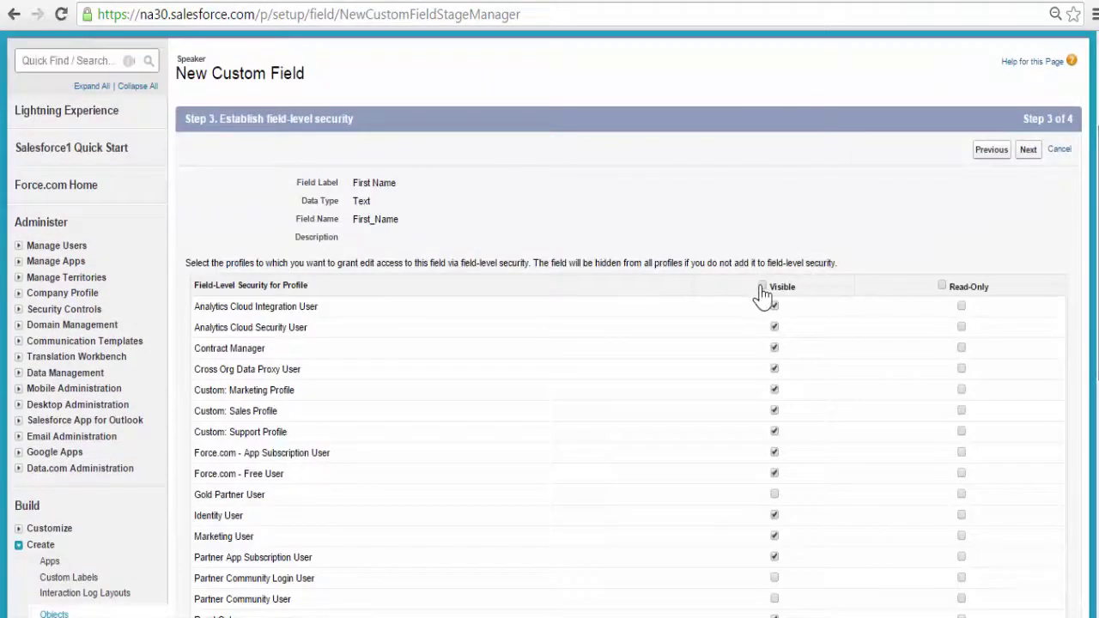
pyautogui.click(1027, 149)
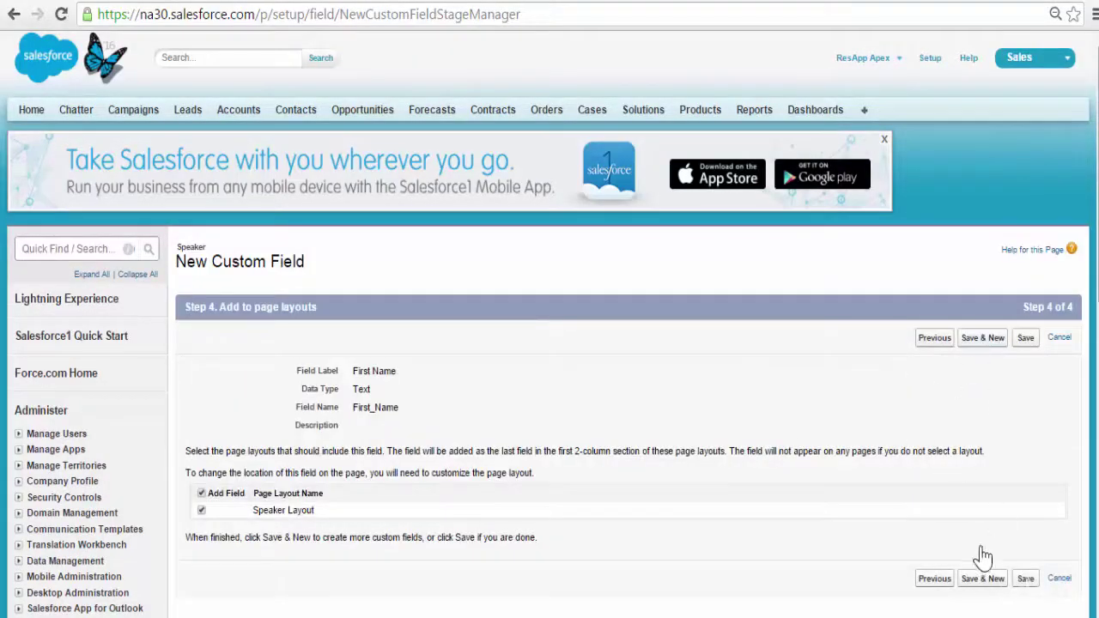
pyautogui.click(984, 580)
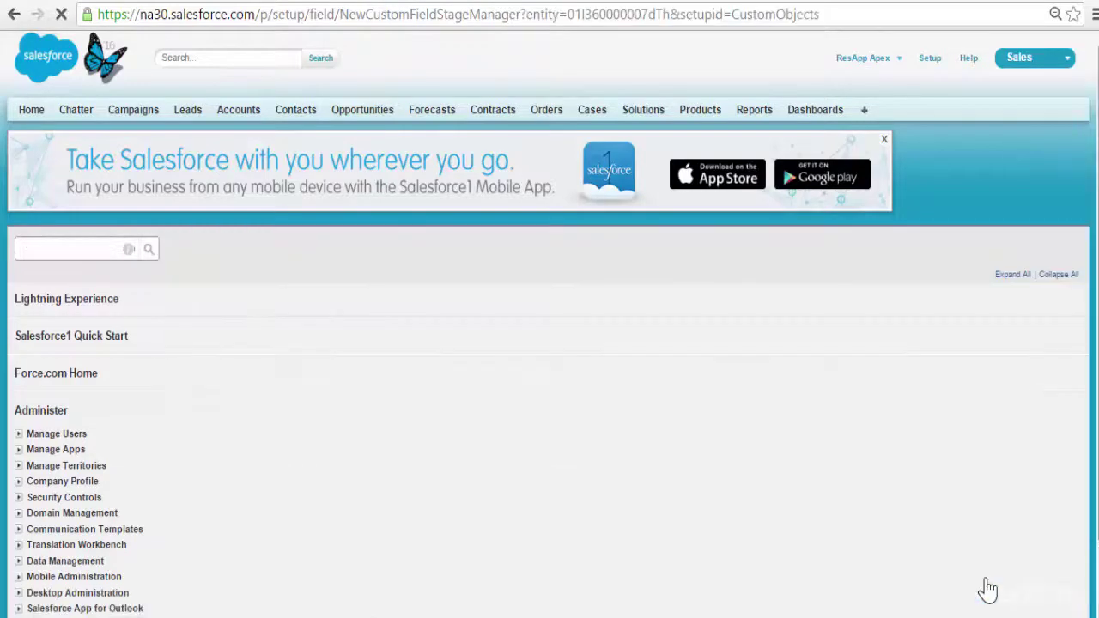
# - Choose Text as the data type for the second custom Speaker field and proceed to its details
pyautogui.scroll(-3, 1091, 309)
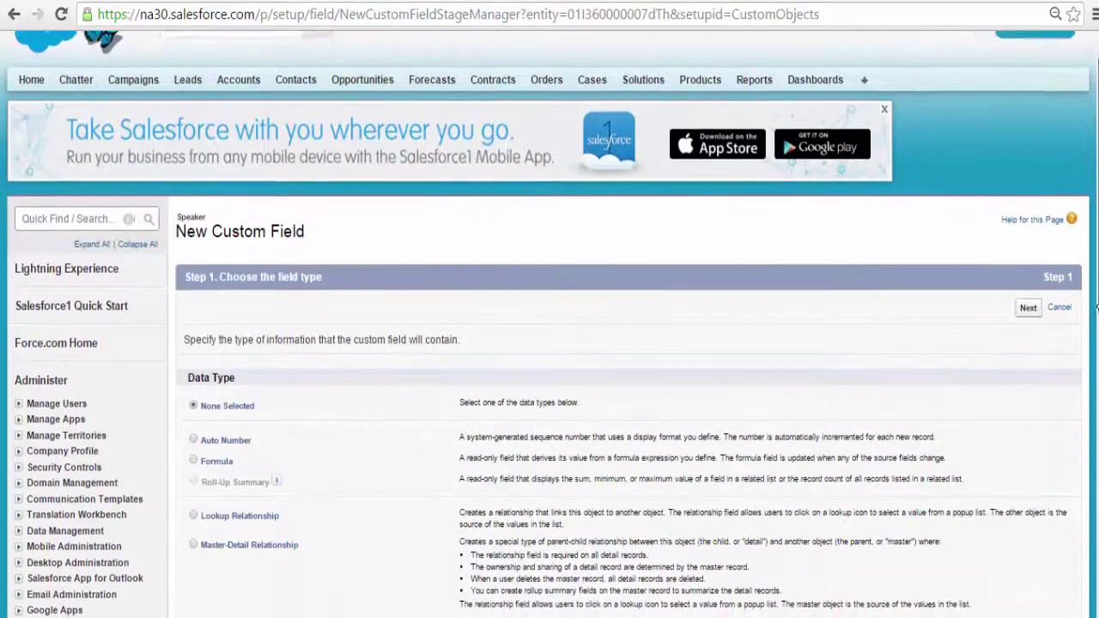
pyautogui.scroll(-5, 1091, 309)
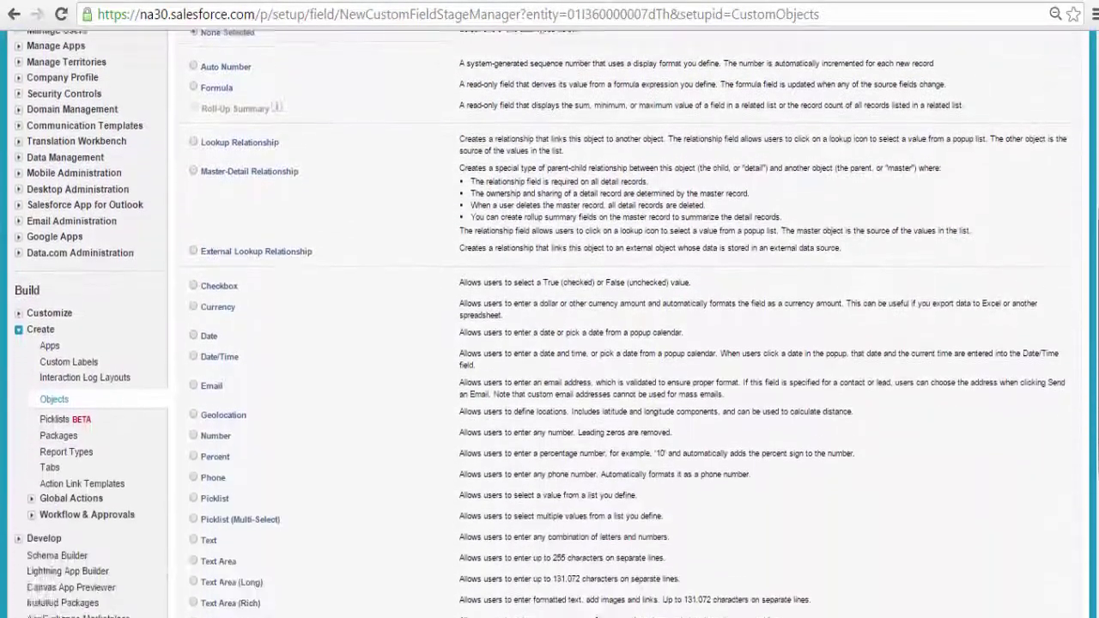
pyautogui.scroll(1, 1003, 456)
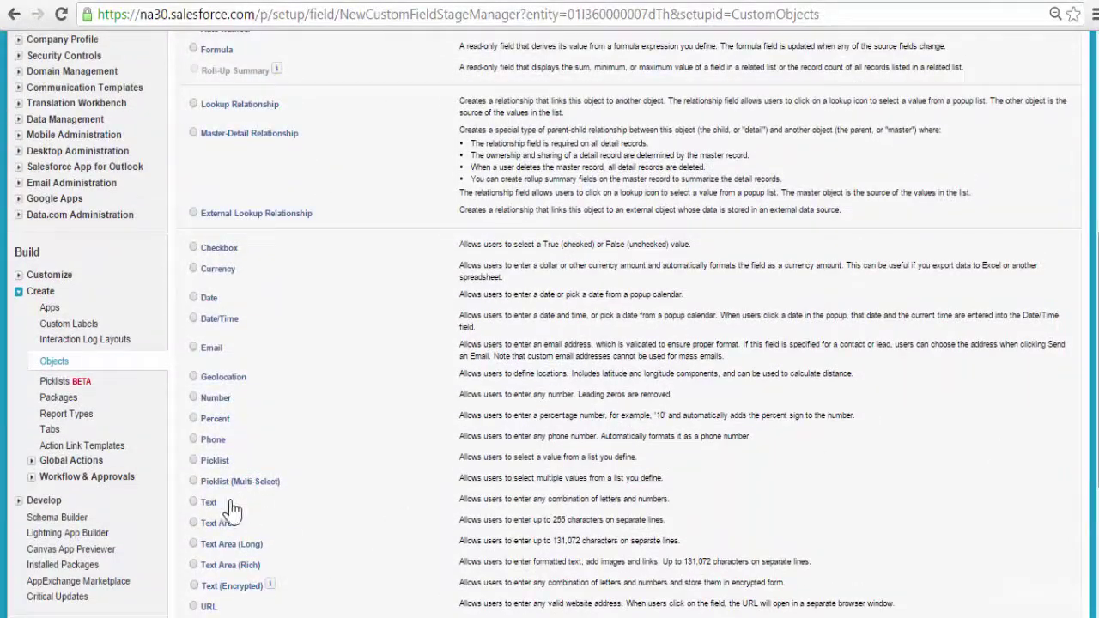
pyautogui.scroll(-4, 1026, 395)
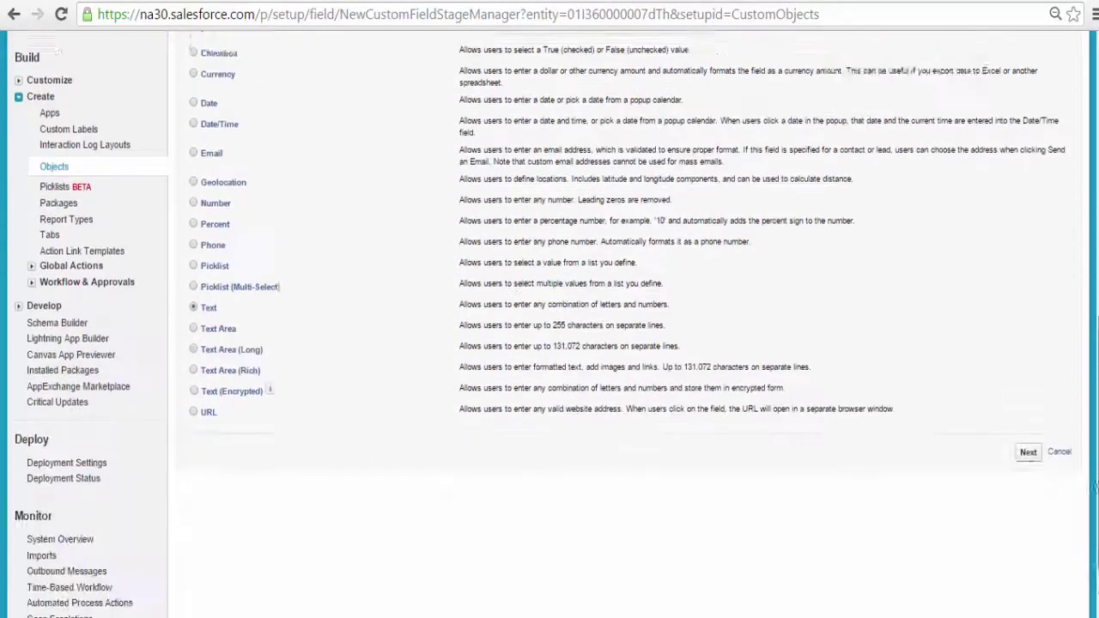
pyautogui.click(1024, 386)
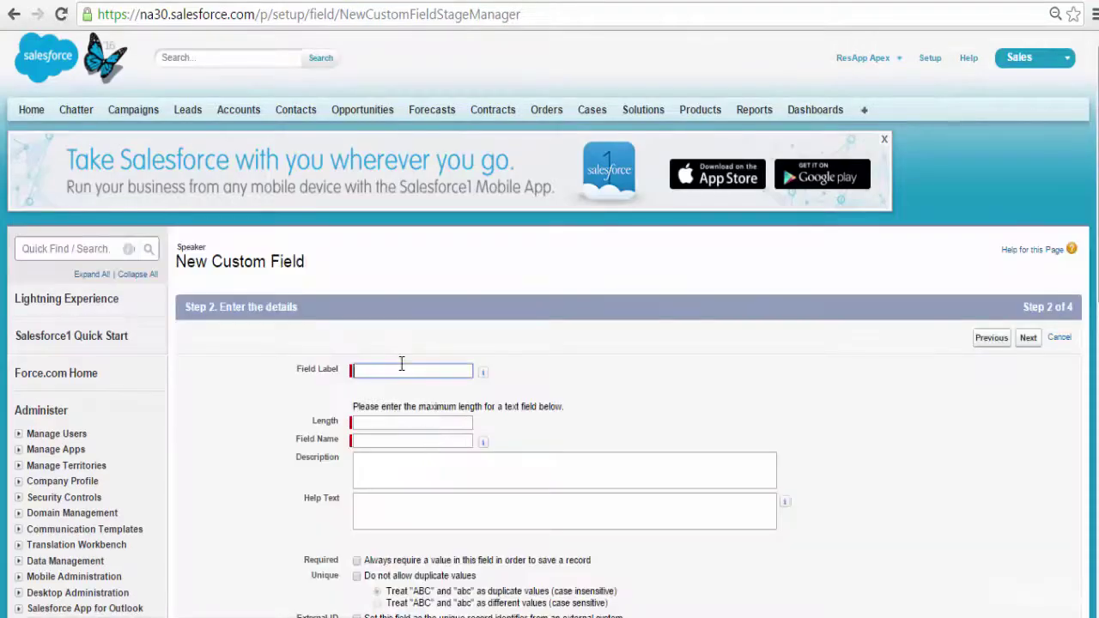
# - Label the second Speaker text field Last Name and set its length to 30
pyautogui.write('as')
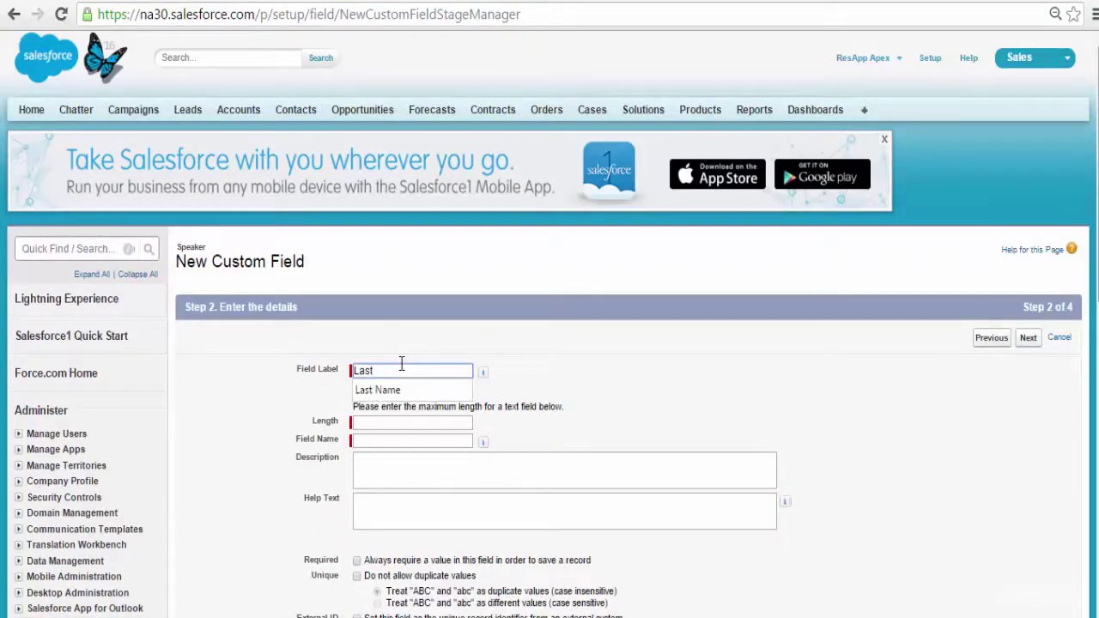
pyautogui.write('t')
pyautogui.press('Down')
pyautogui.press('Return')
pyautogui.click(364, 421)
pyautogui.write('30')
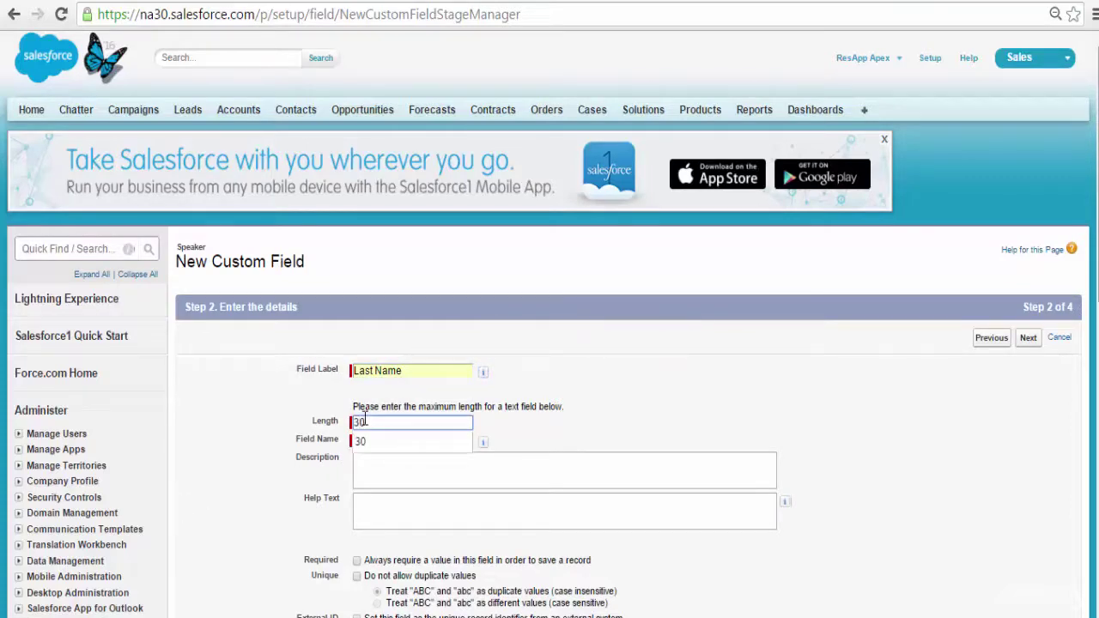
pyautogui.press('Return')
# - Proceed through field-level security, then save the Last Name field on the Speaker Layout and begin another custom field
pyautogui.scroll(-3, 725, 375)
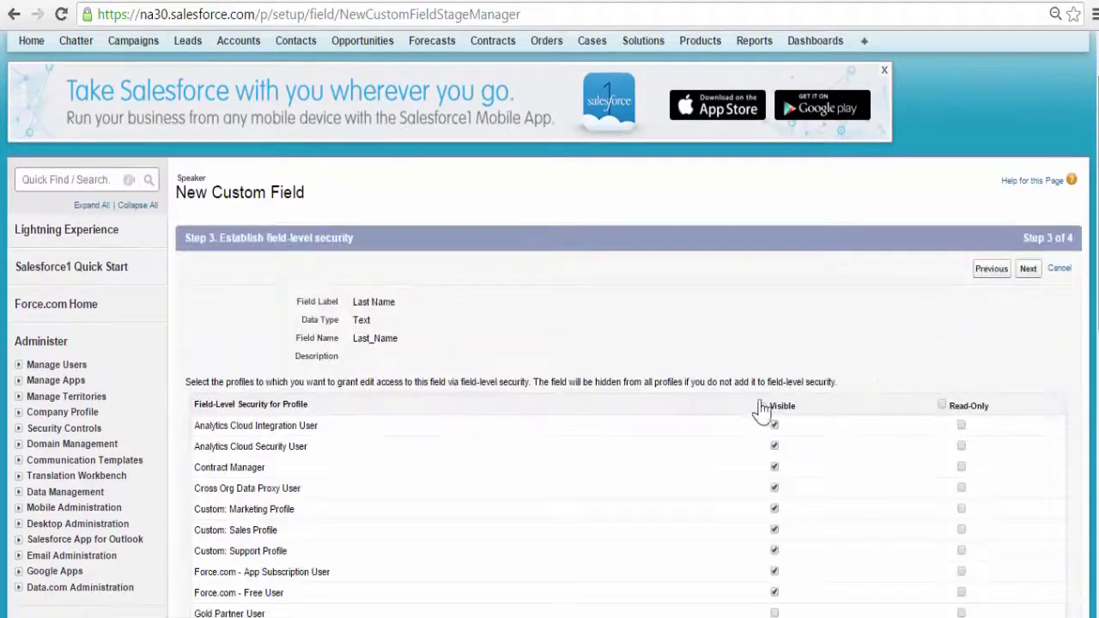
pyautogui.click(1028, 270)
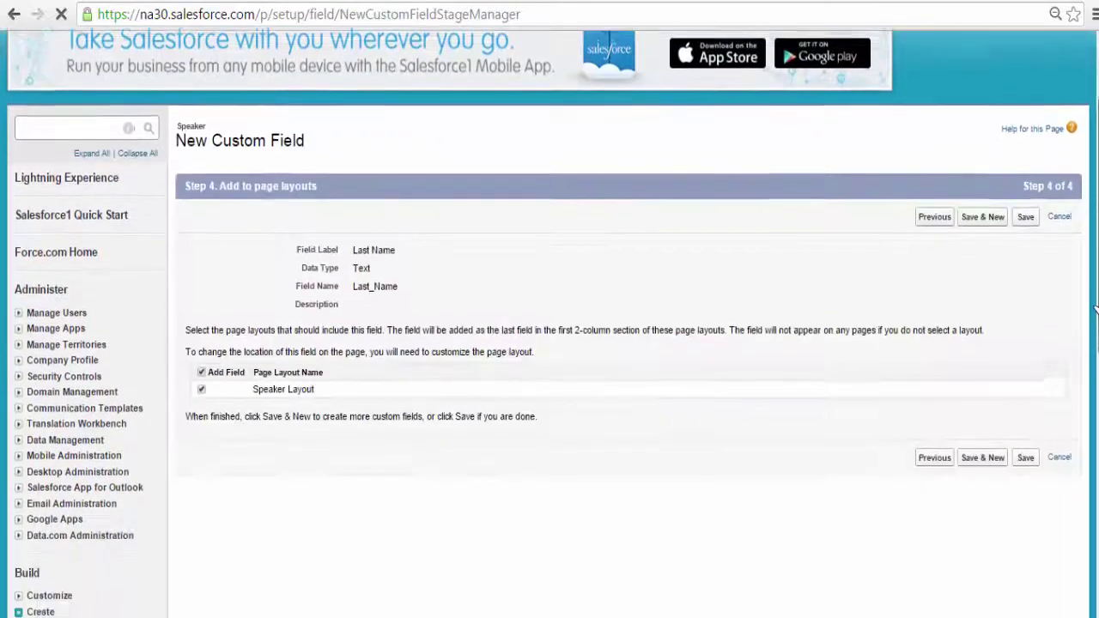
pyautogui.click(996, 460)
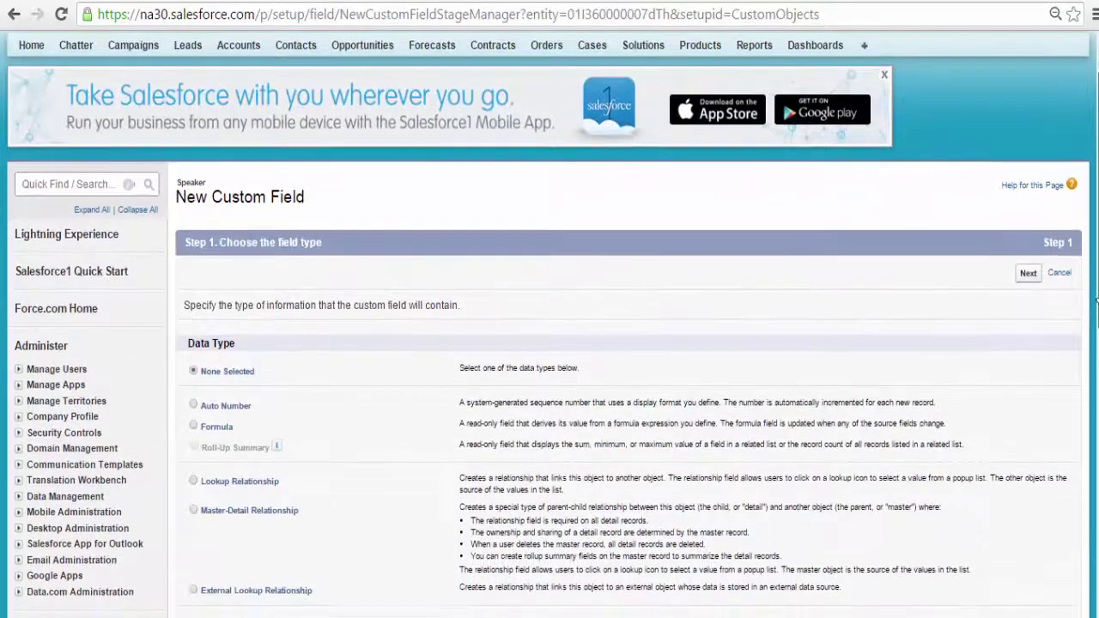
# - Choose Email as the data type for the next Speaker field and label it Email
pyautogui.moveTo(1096, 300); pyautogui.dragTo(1095, 472)
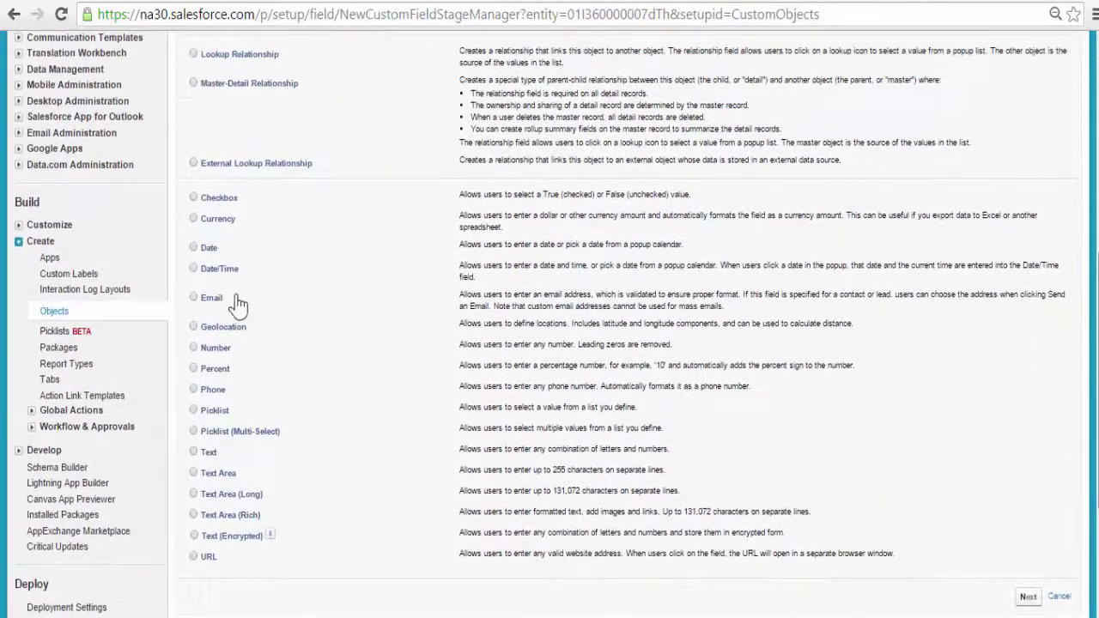
pyautogui.click(1027, 597)
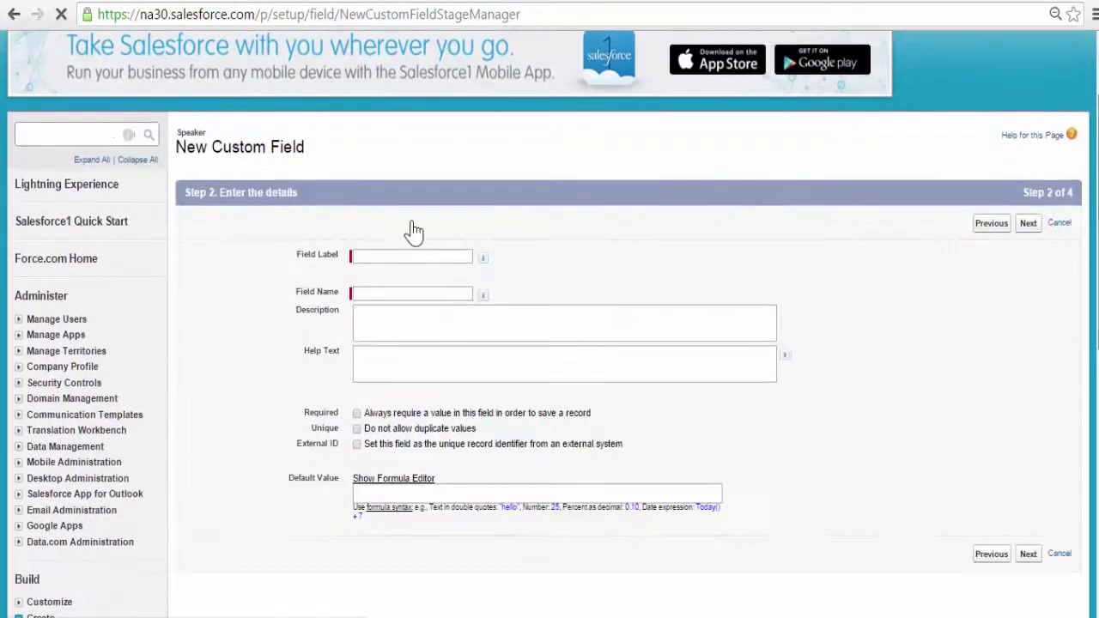
pyautogui.click(401, 255)
pyautogui.write('Email')
pyautogui.press('Tab')
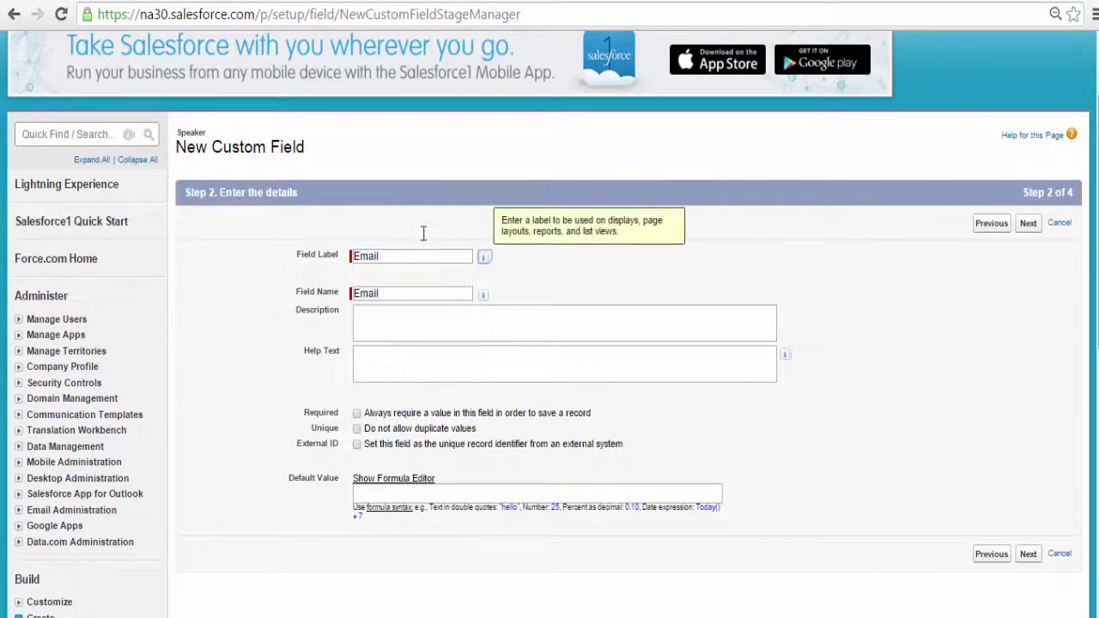
# - Make the Email field visible to all profiles, then save it and begin another custom field
pyautogui.click(1027, 556)
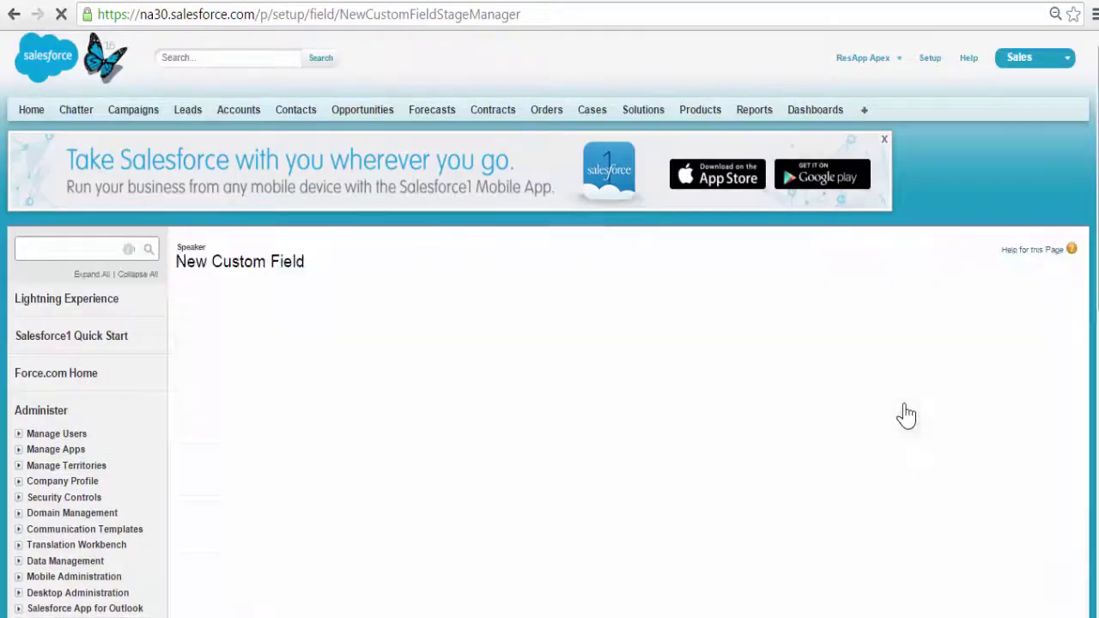
pyautogui.click(762, 474)
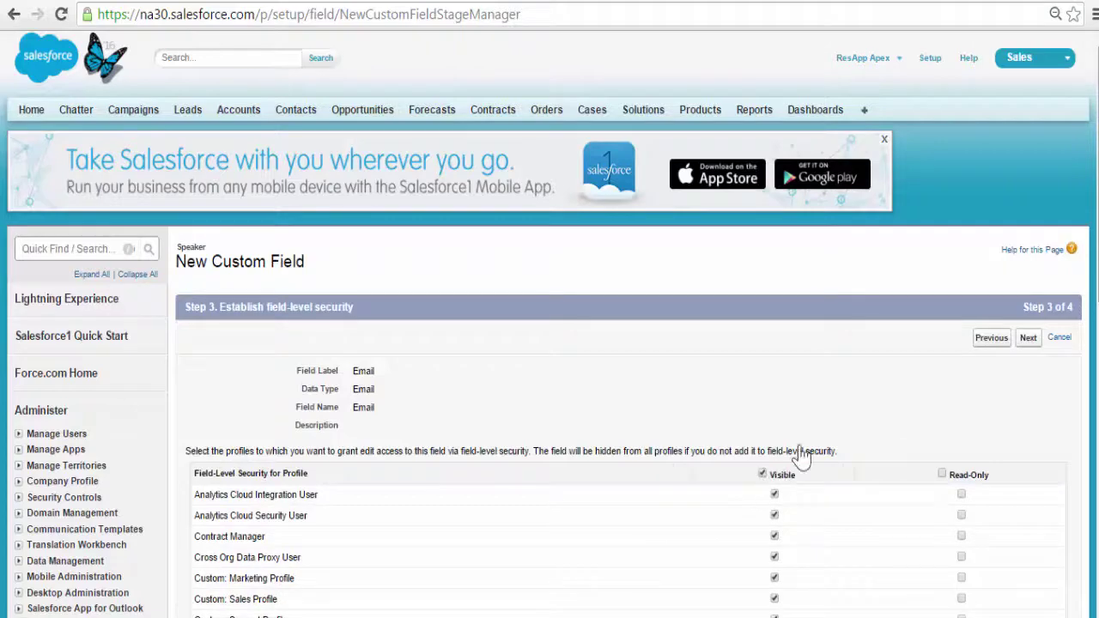
pyautogui.click(1027, 342)
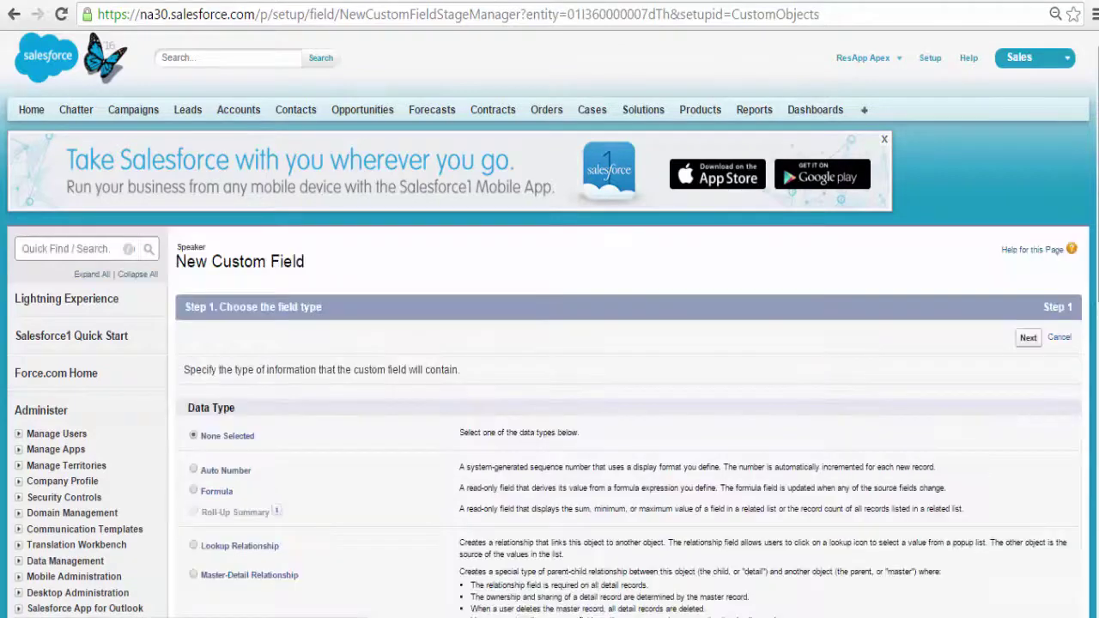
# - Choose Text Area (Long) as the data type for the next Speaker field and proceed to its details
pyautogui.scroll(-5, 549, 322)
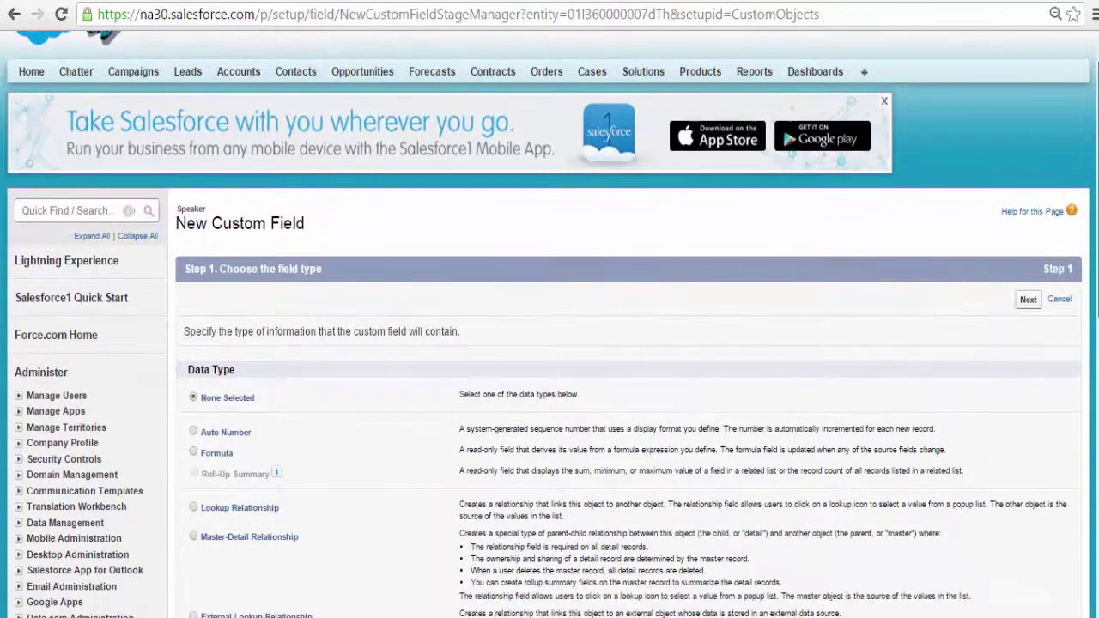
pyautogui.scroll(-1, 1096, 443)
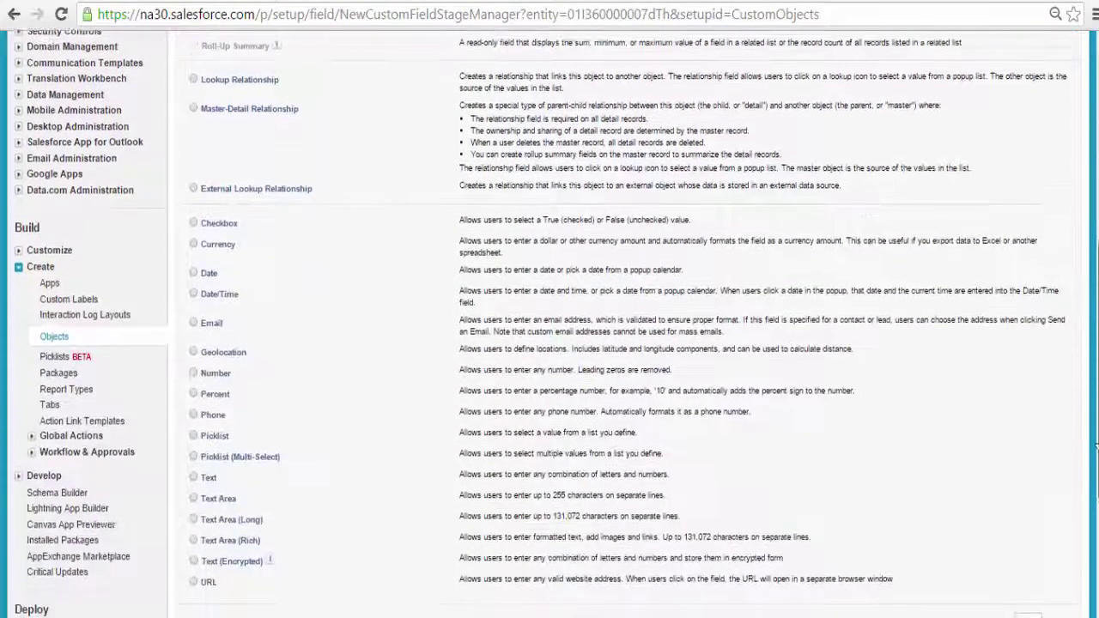
pyautogui.scroll(1, 1096, 443)
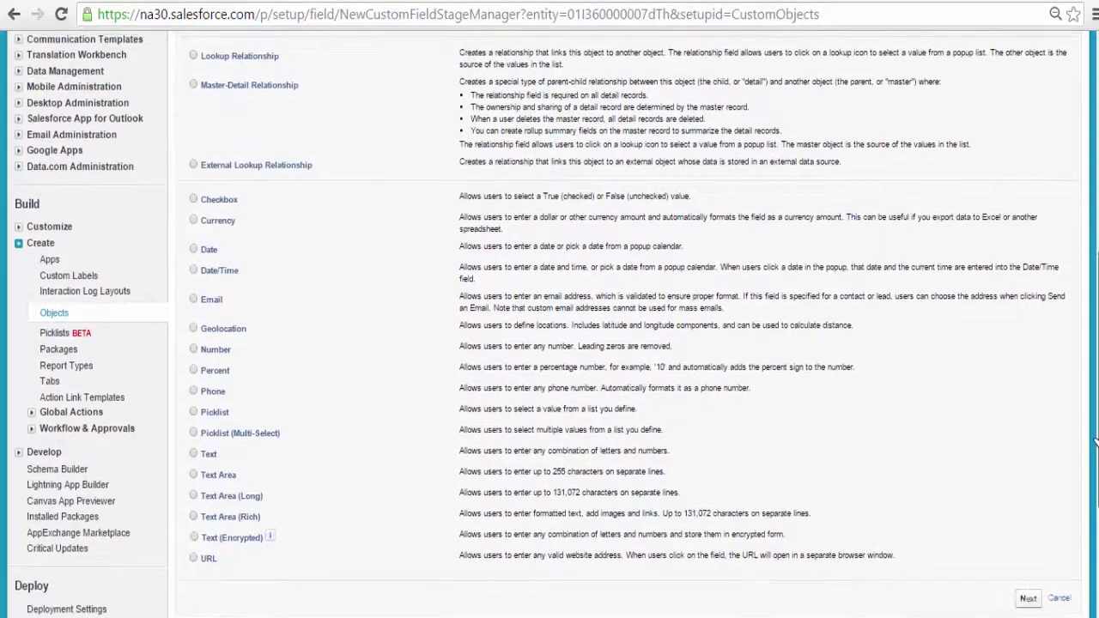
pyautogui.click(193, 496)
pyautogui.click(1029, 599)
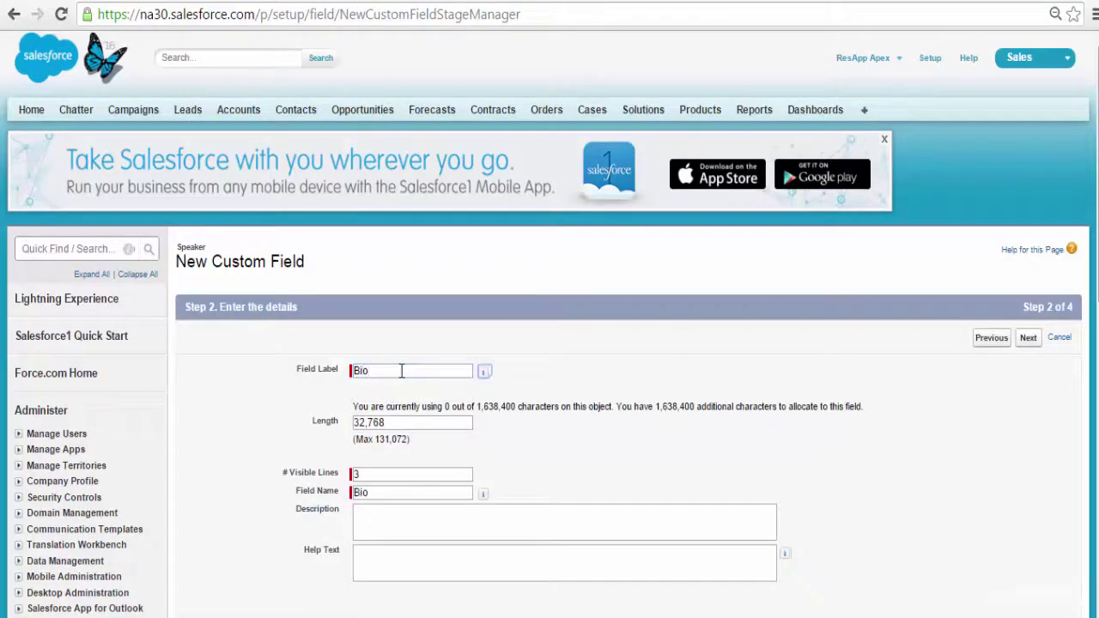
# - Label the long text area field Bio, keeping the default length and visible lines, and proceed to field-level security
pyautogui.press('Tab')
pyautogui.scroll(-2, 549, 344)
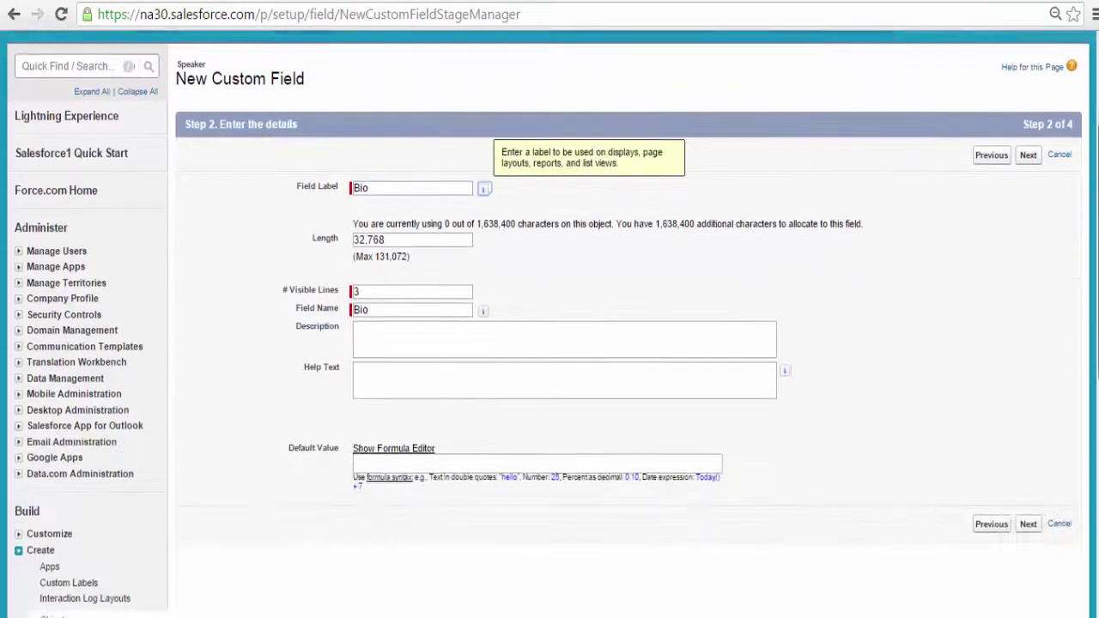
pyautogui.click(1030, 522)
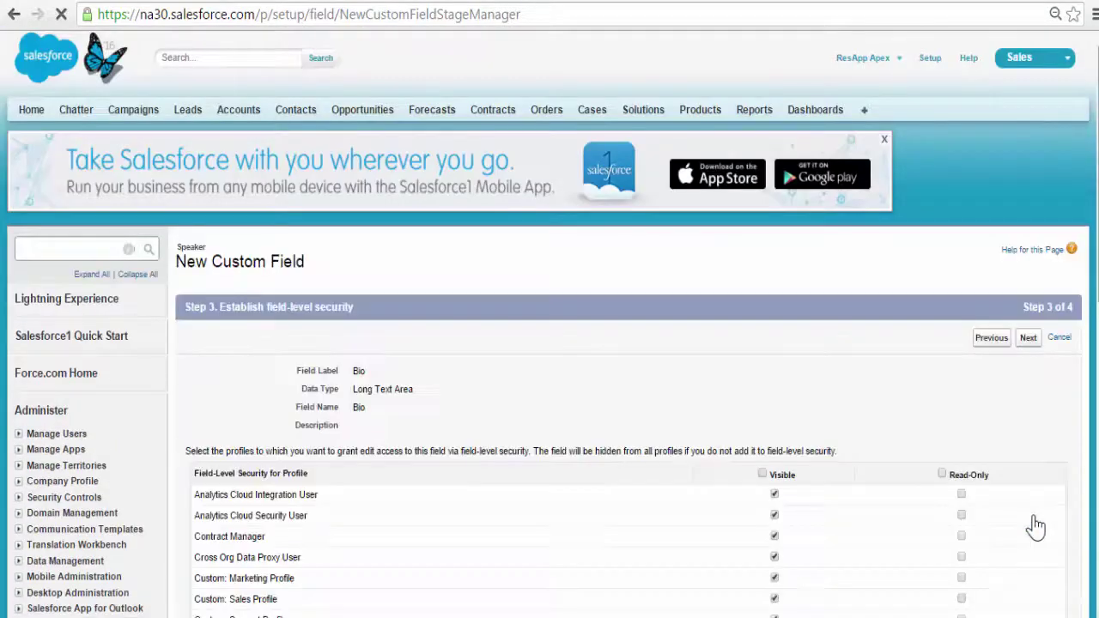
# - Proceed through field-level security, then save the Bio field on the Speaker Layout and return to the Speaker object definition
pyautogui.scroll(-3, 1036, 524)
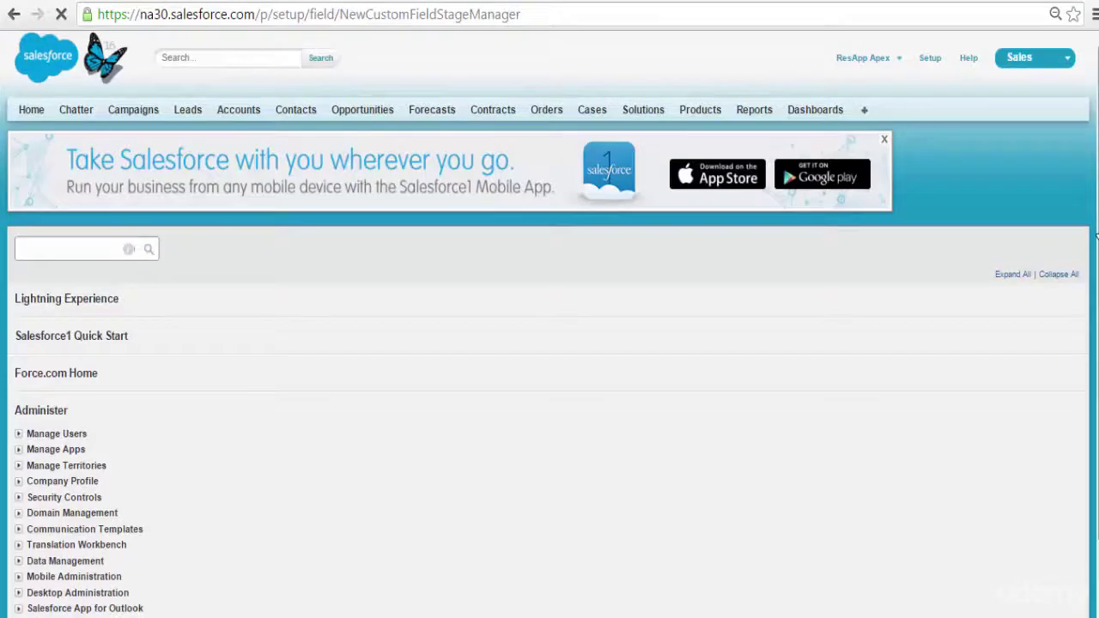
pyautogui.scroll(-2, 1095, 240)
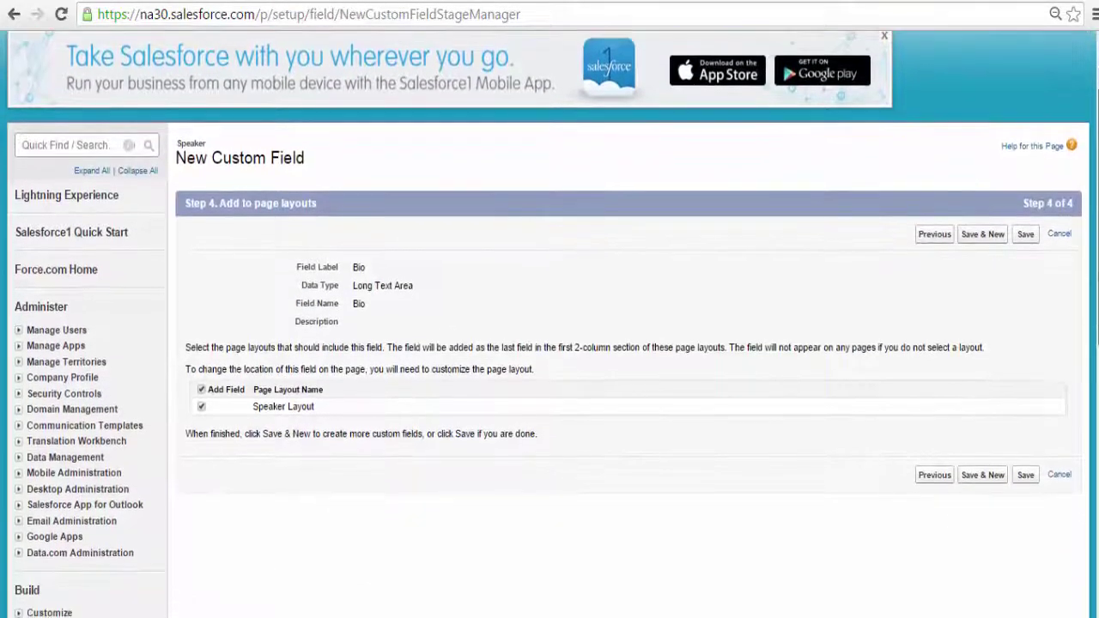
pyautogui.click(1027, 454)
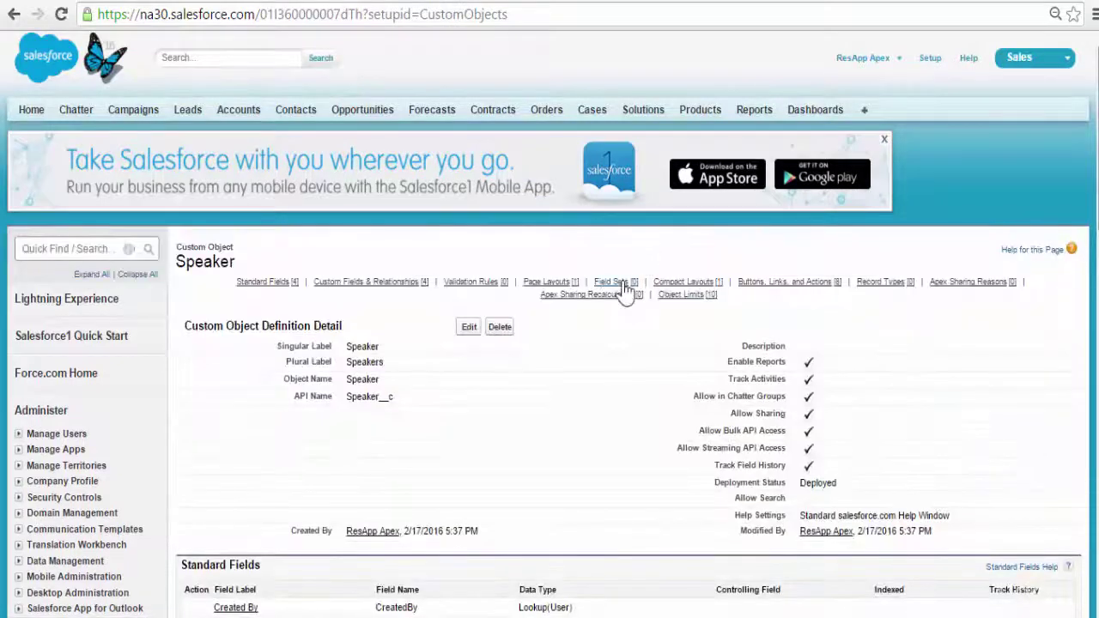
pyautogui.moveTo(625, 292)
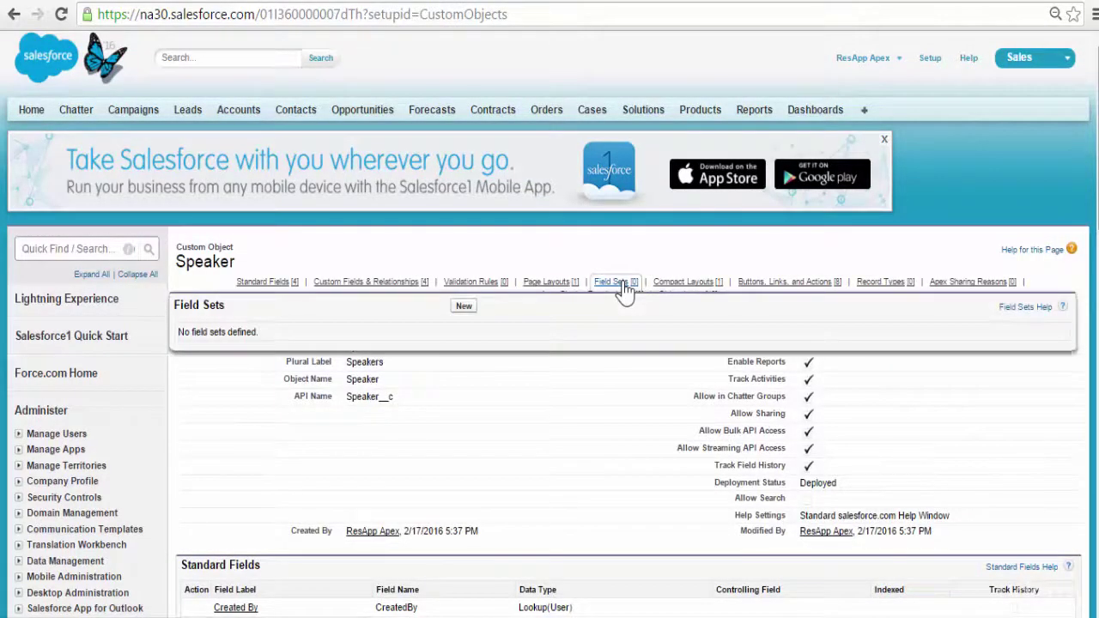